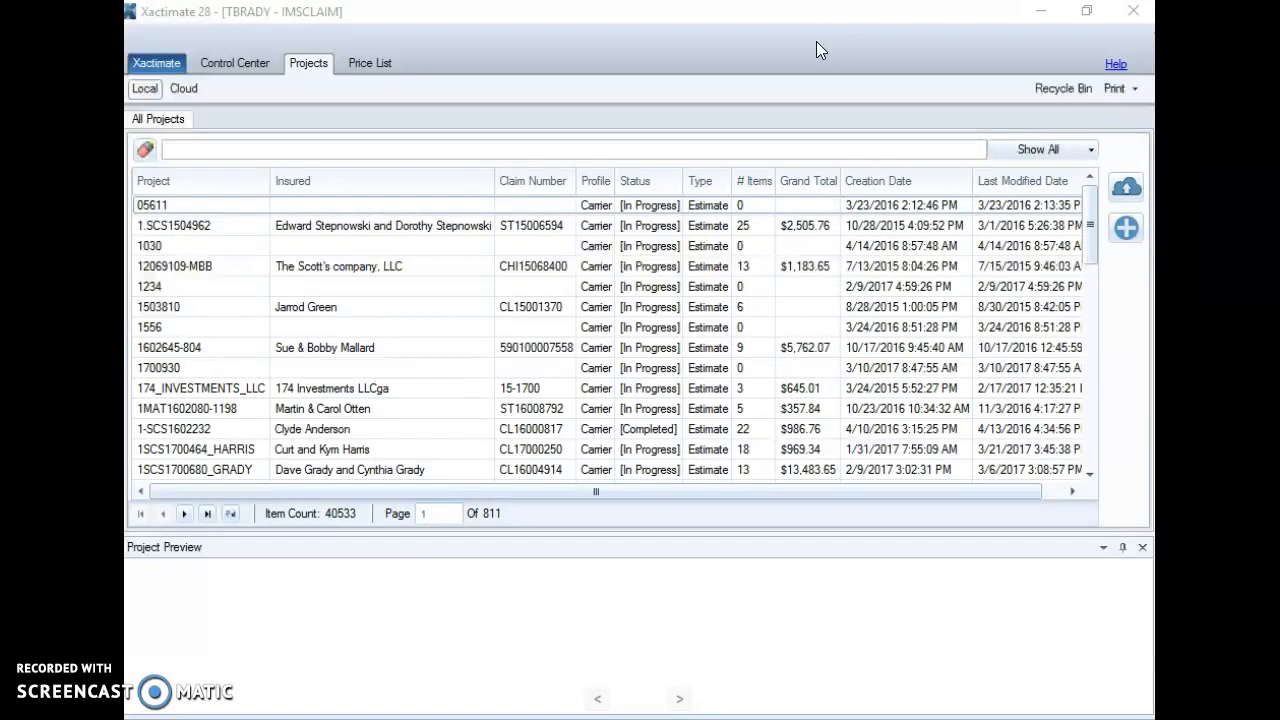
click(155, 64)
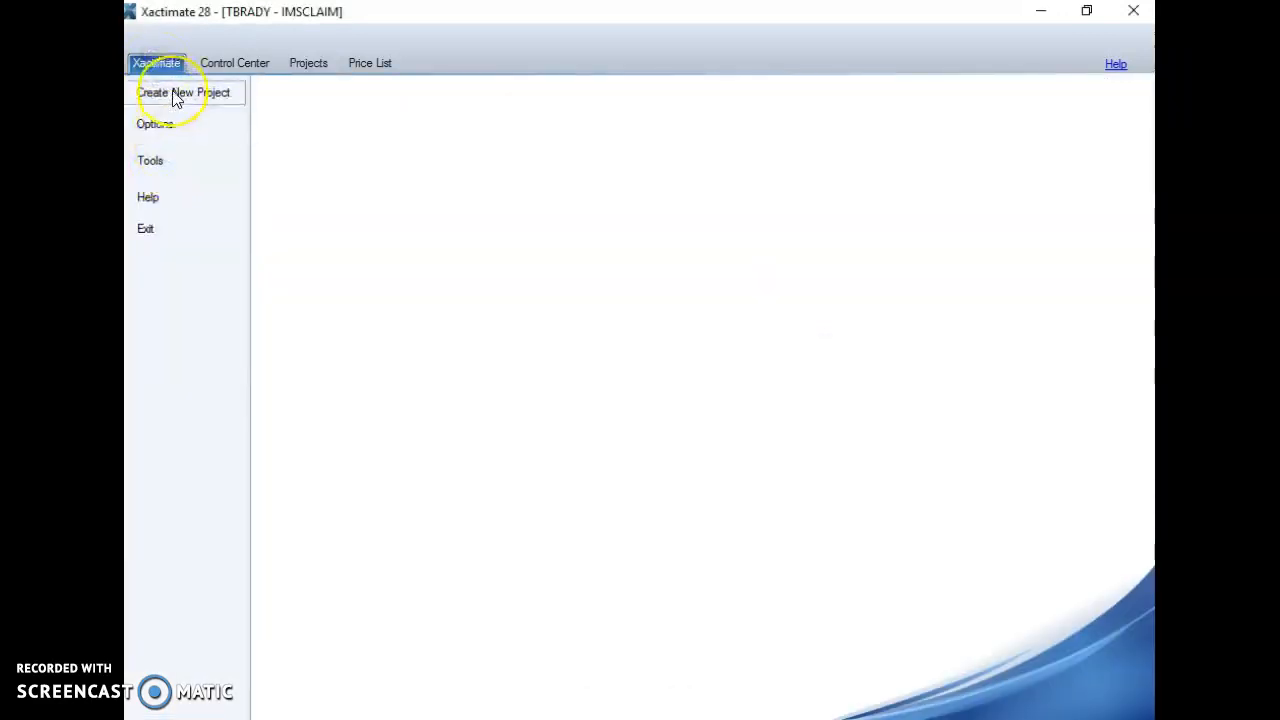
click(175, 93)
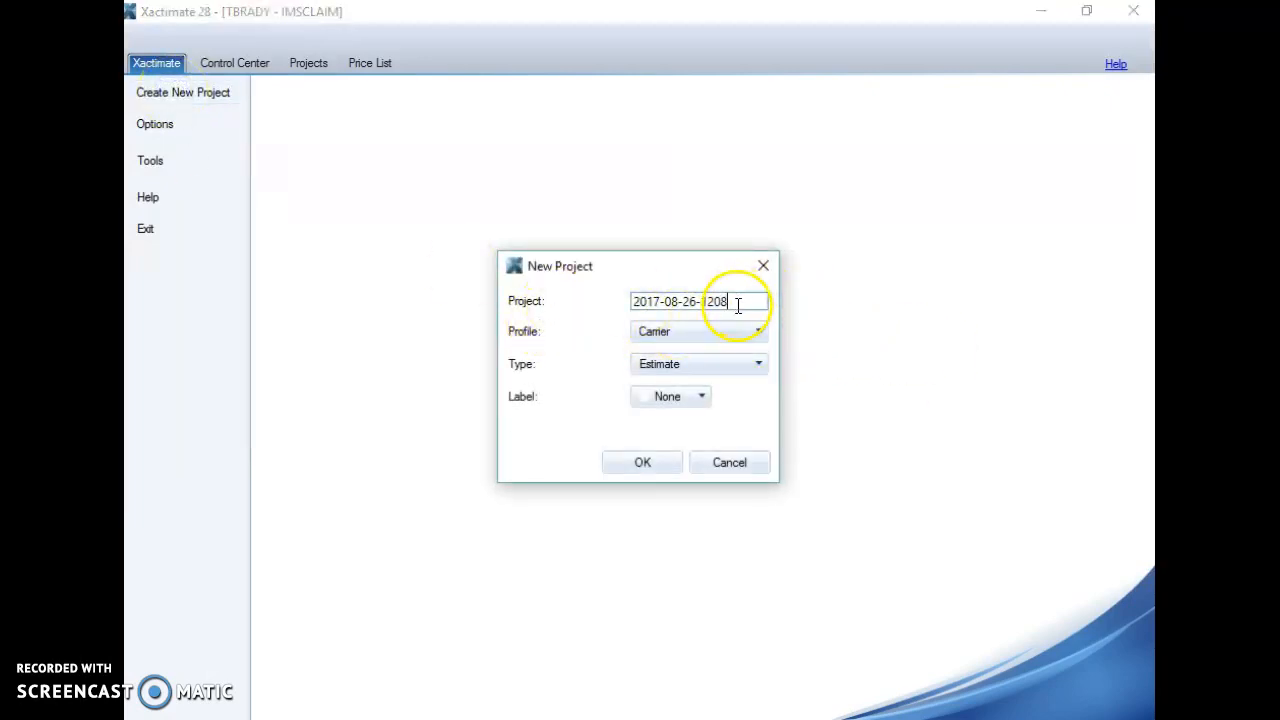
drag(737, 303, 578, 309)
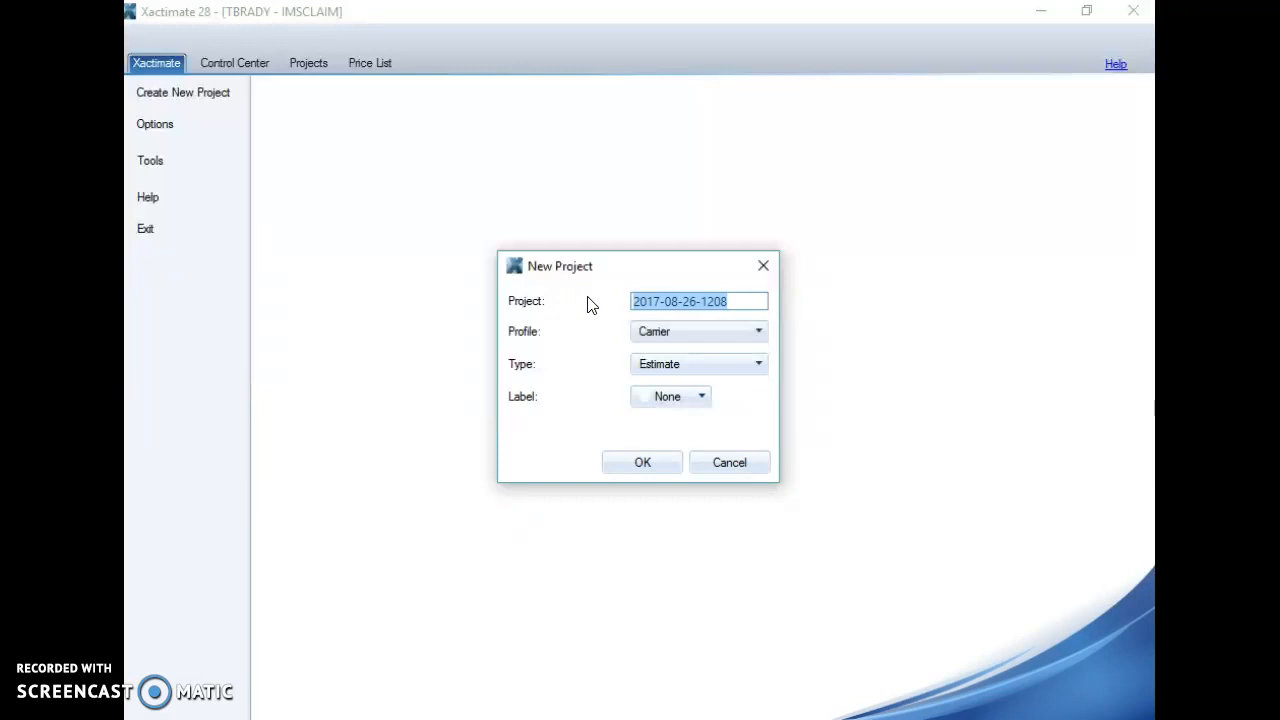
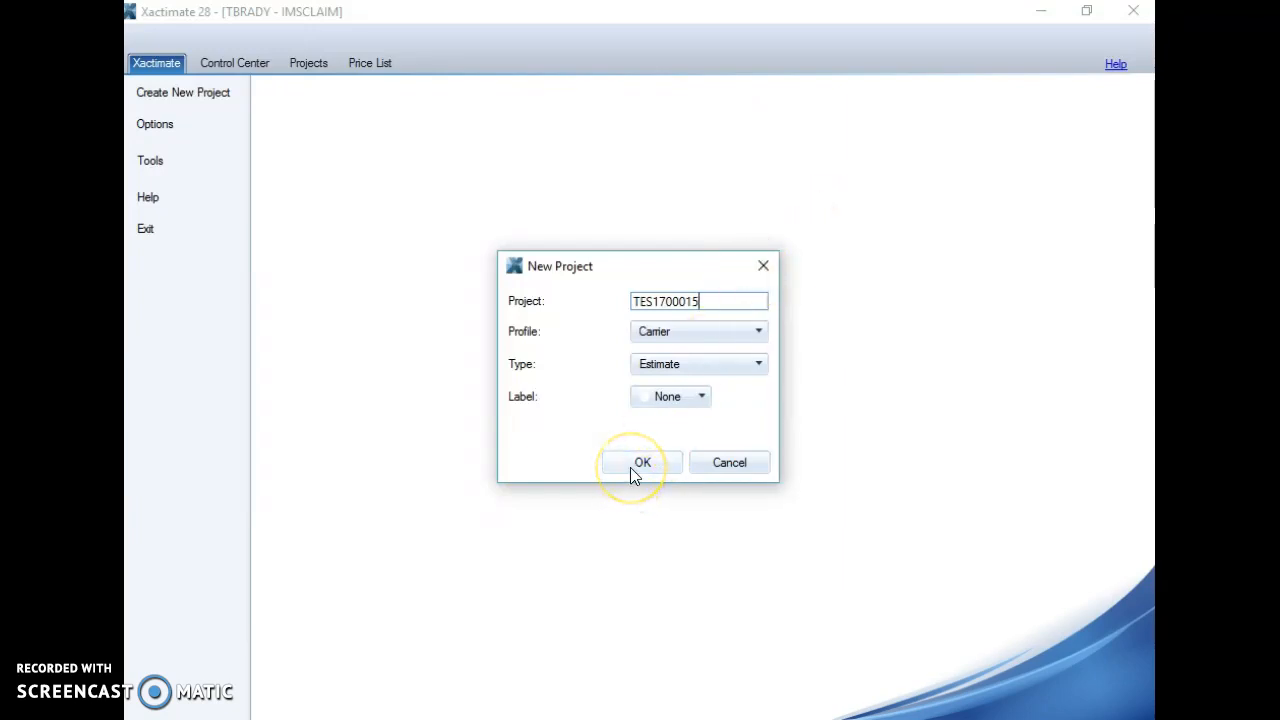
click(762, 266)
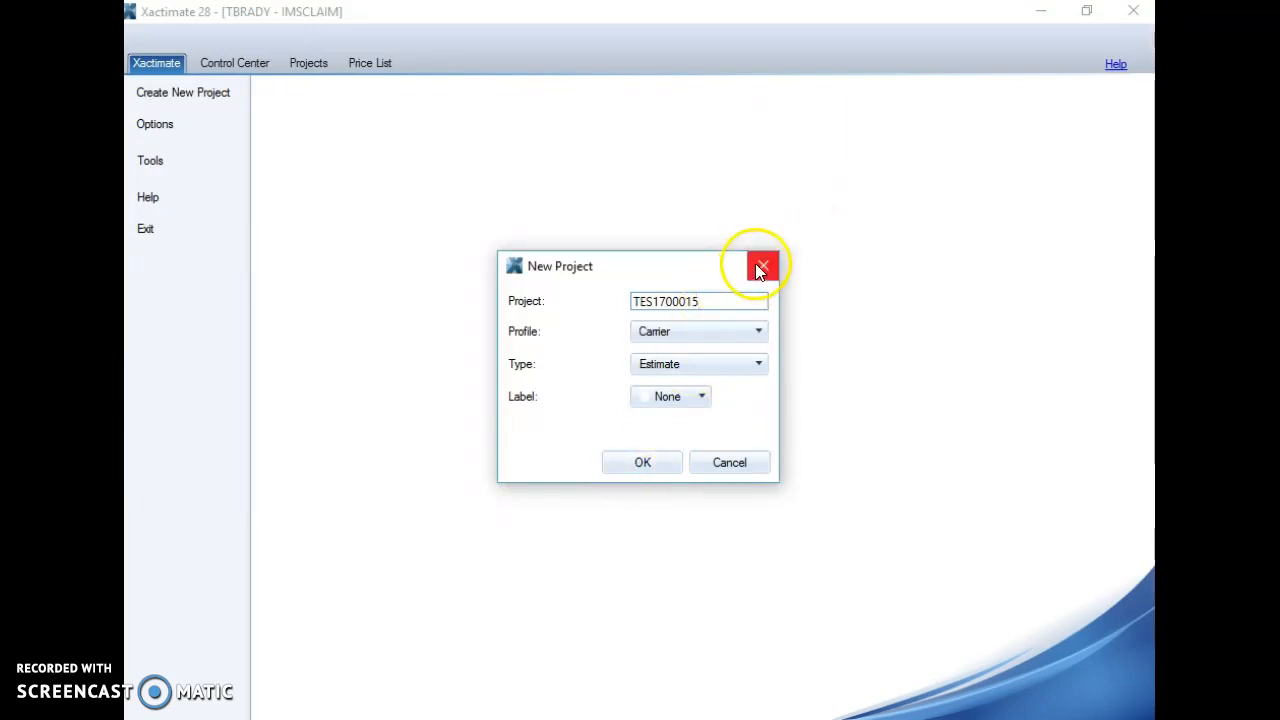
click(308, 63)
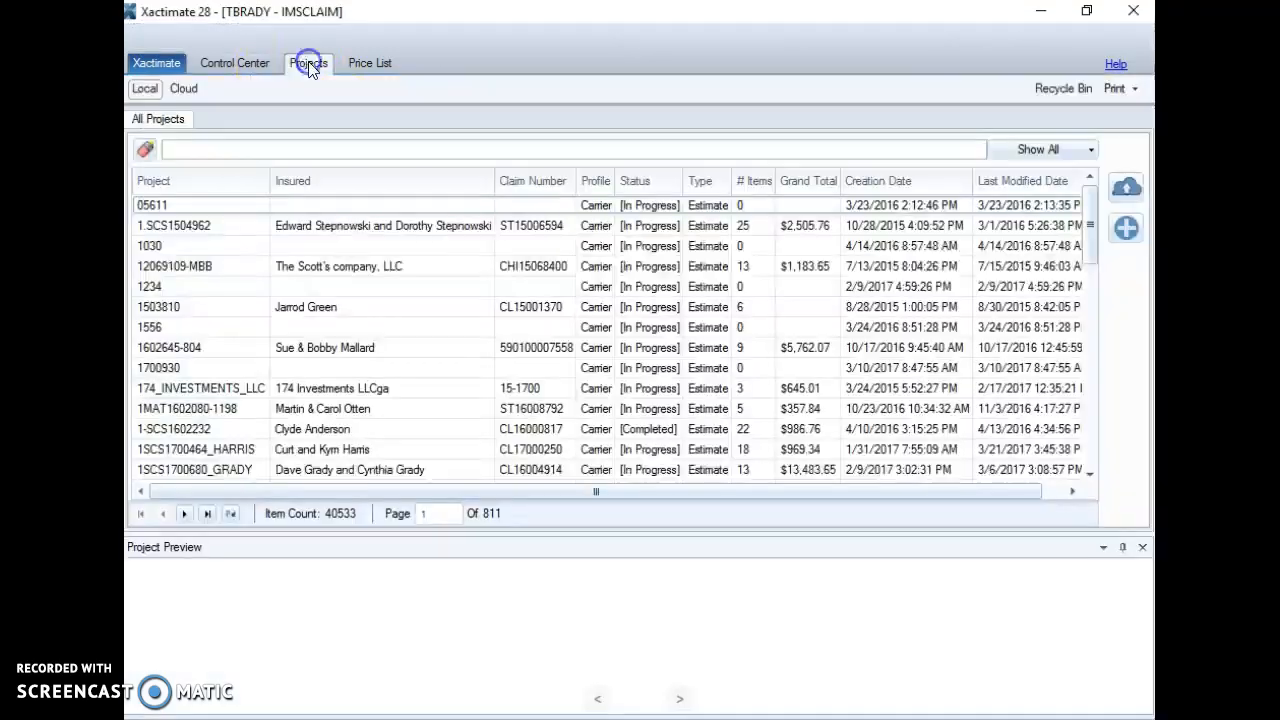
click(329, 149)
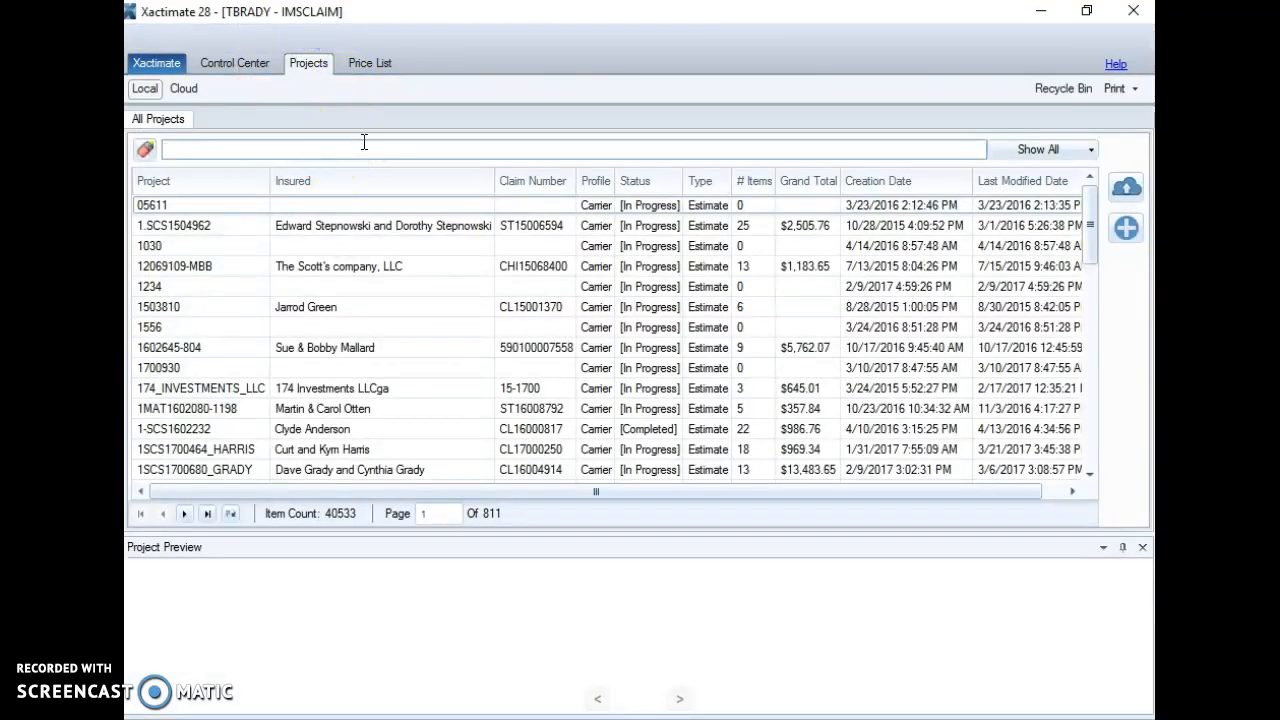
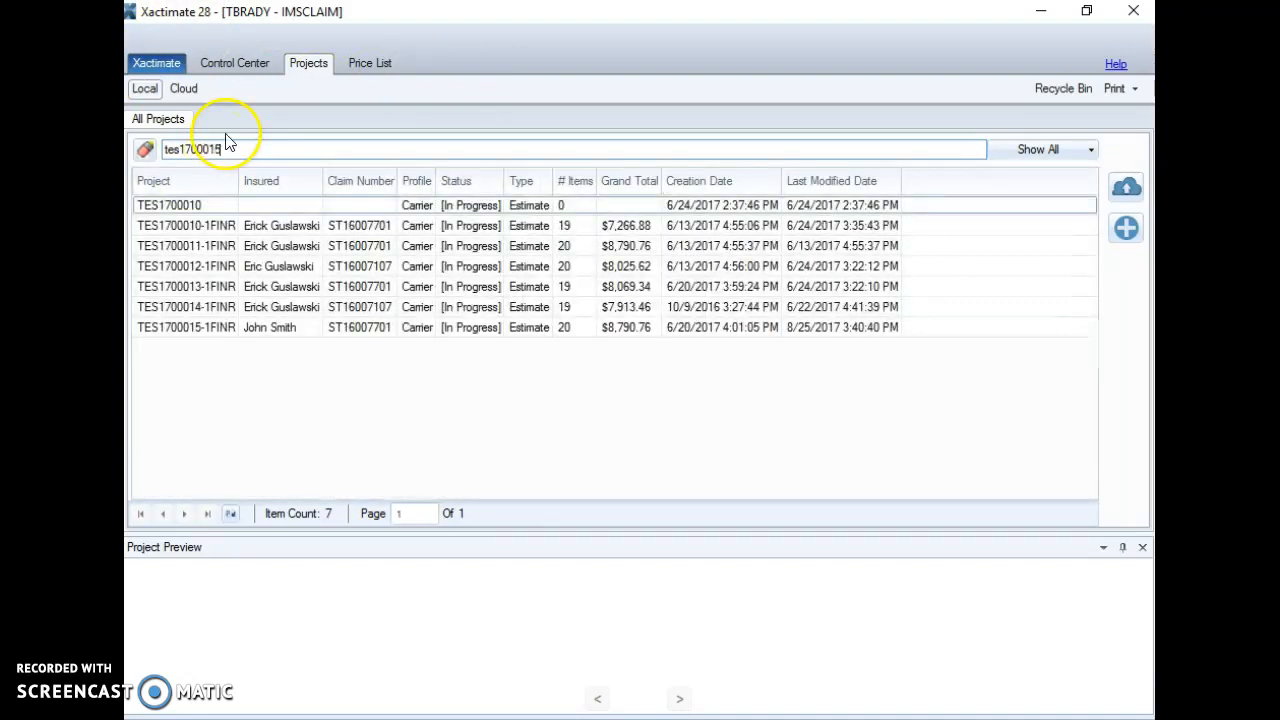
double_click(223, 206)
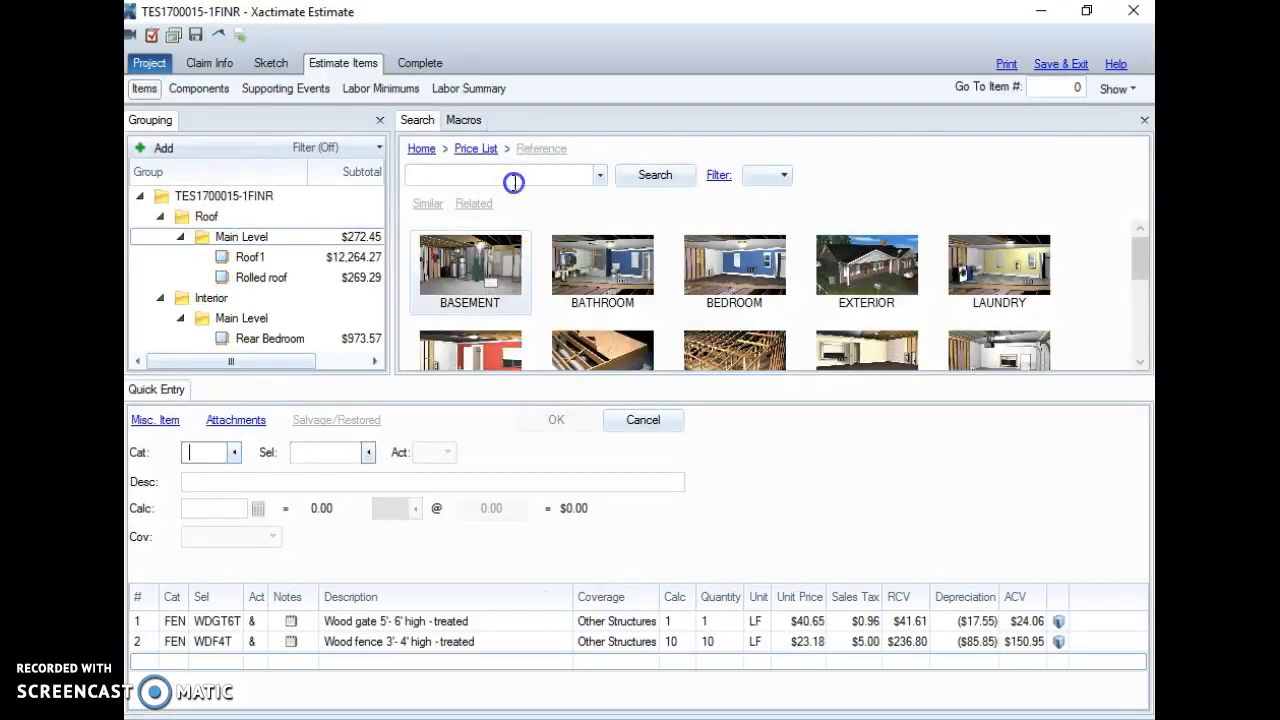
Step: View the claim's Insured Info page and look up the claim's reference company
click(155, 63)
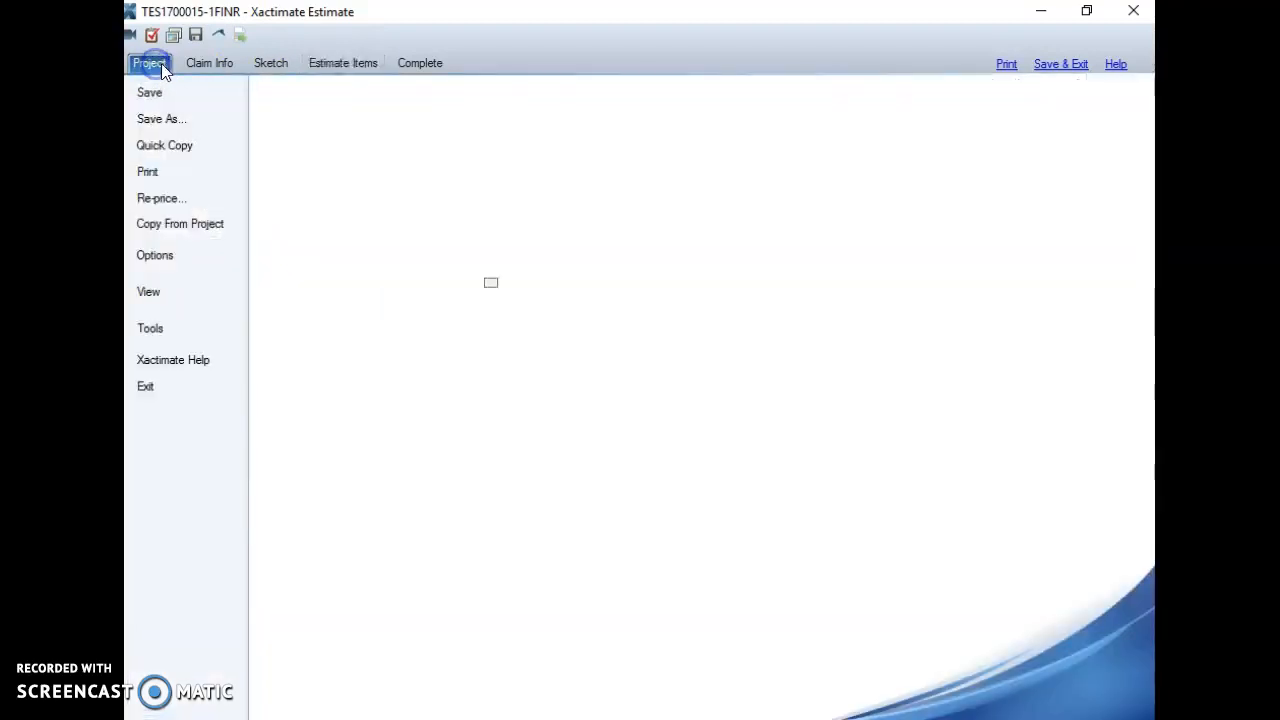
click(225, 64)
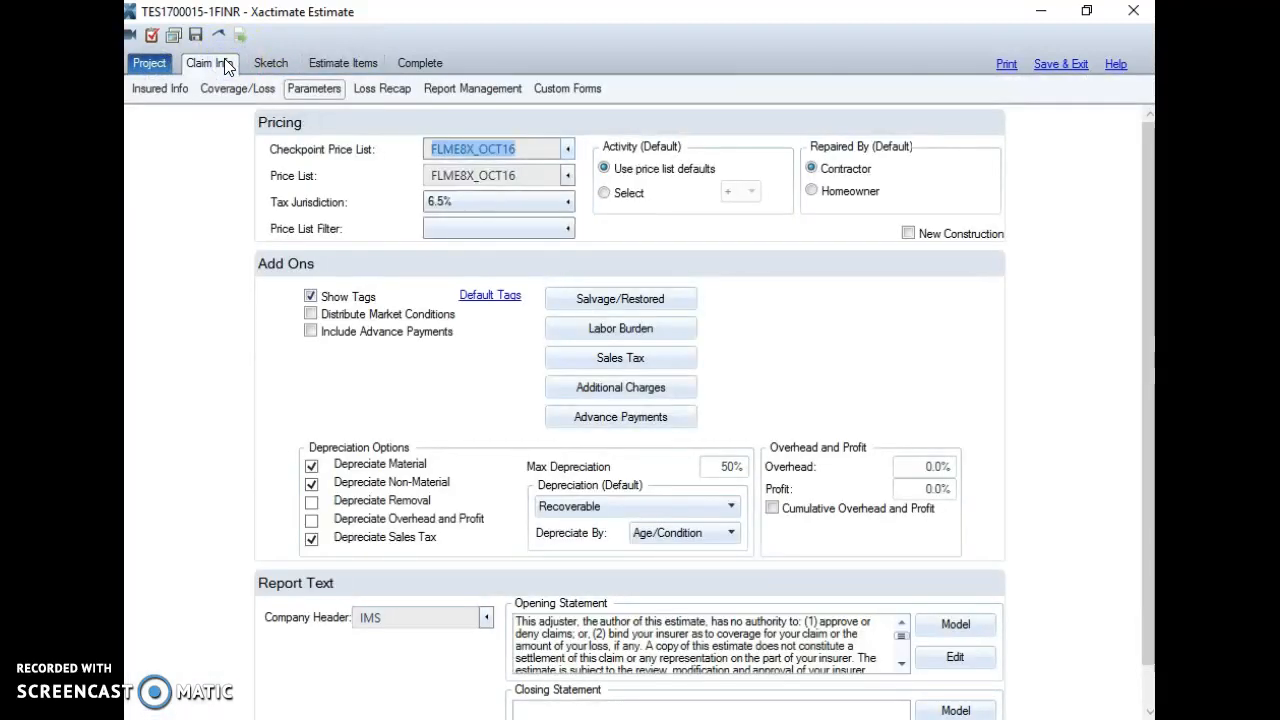
click(176, 88)
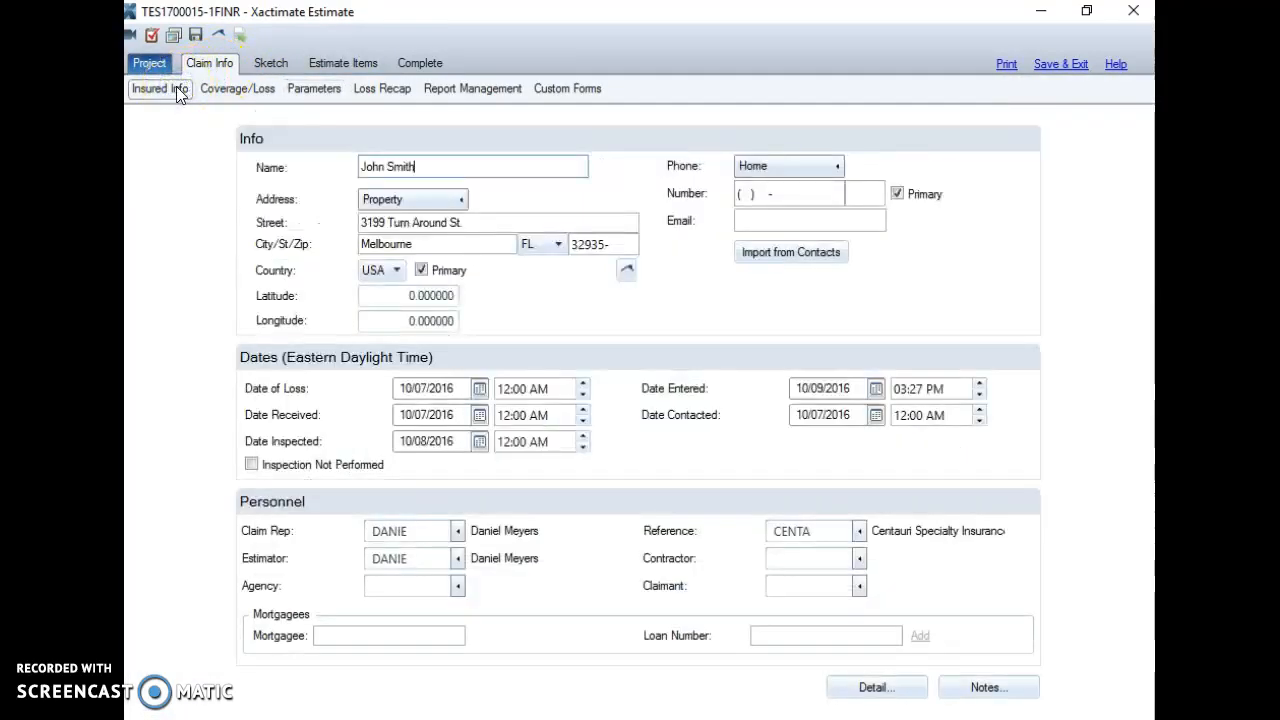
click(210, 130)
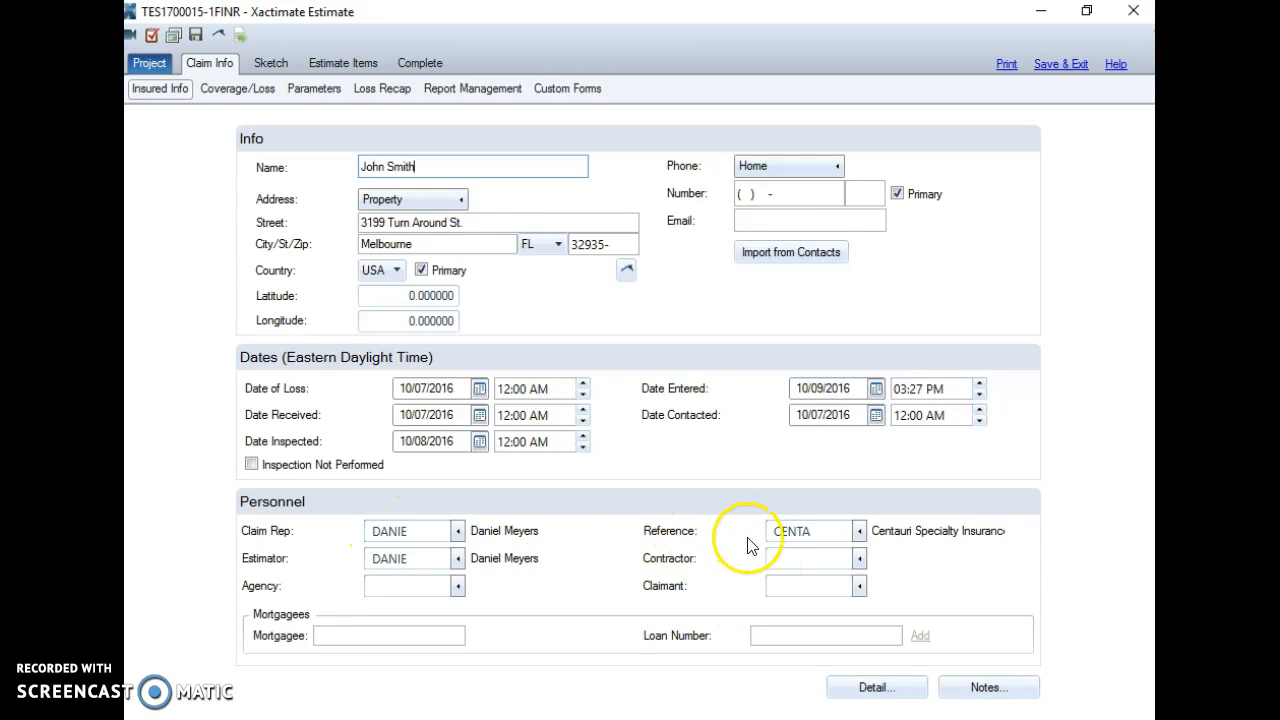
click(861, 534)
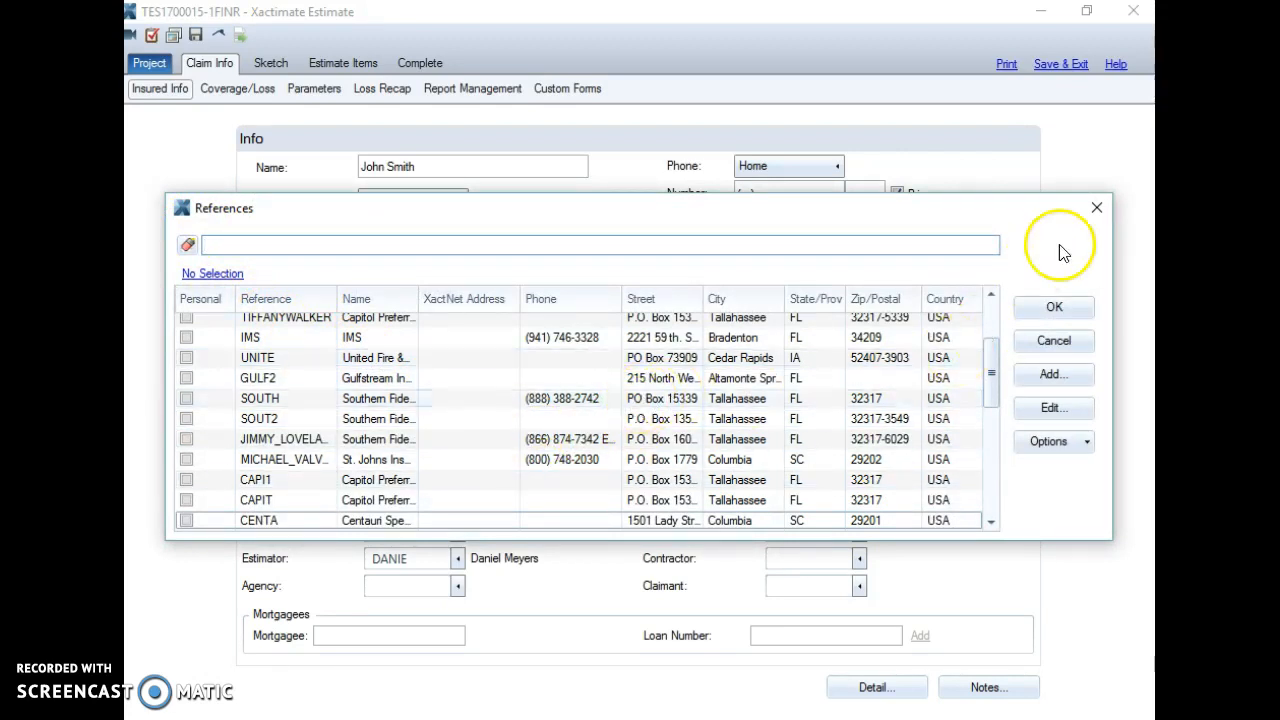
click(1098, 208)
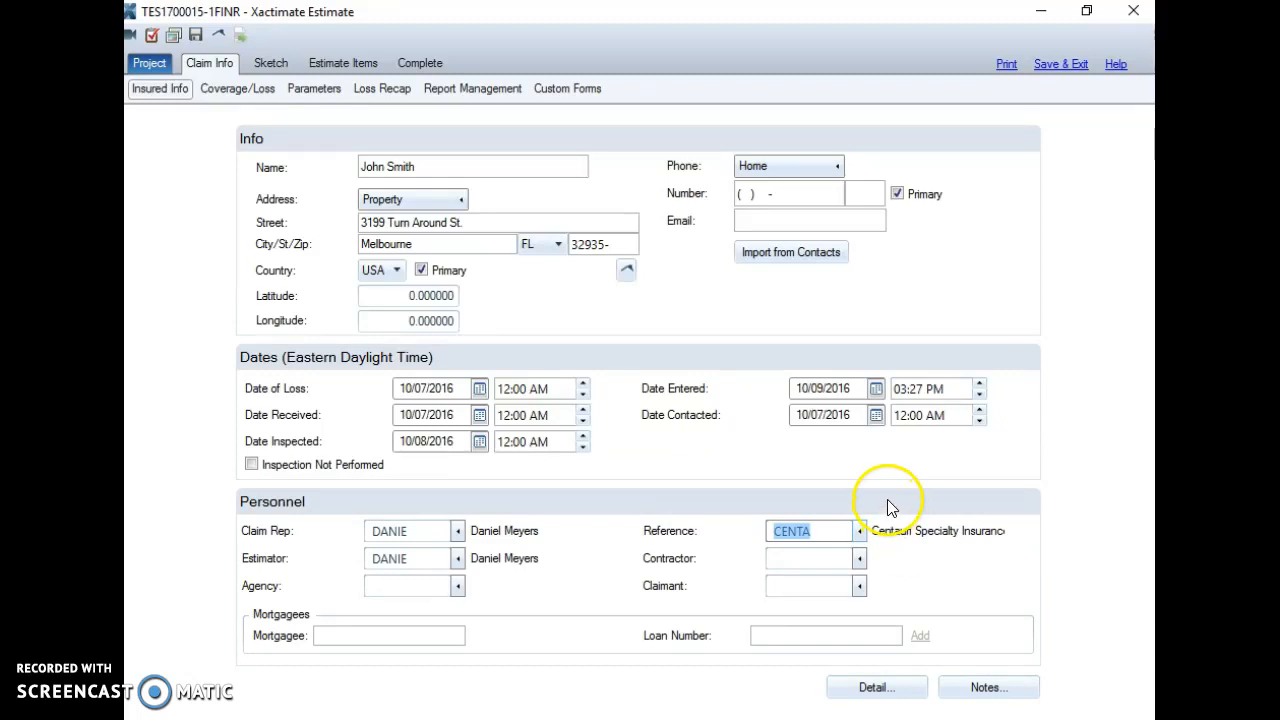
click(258, 91)
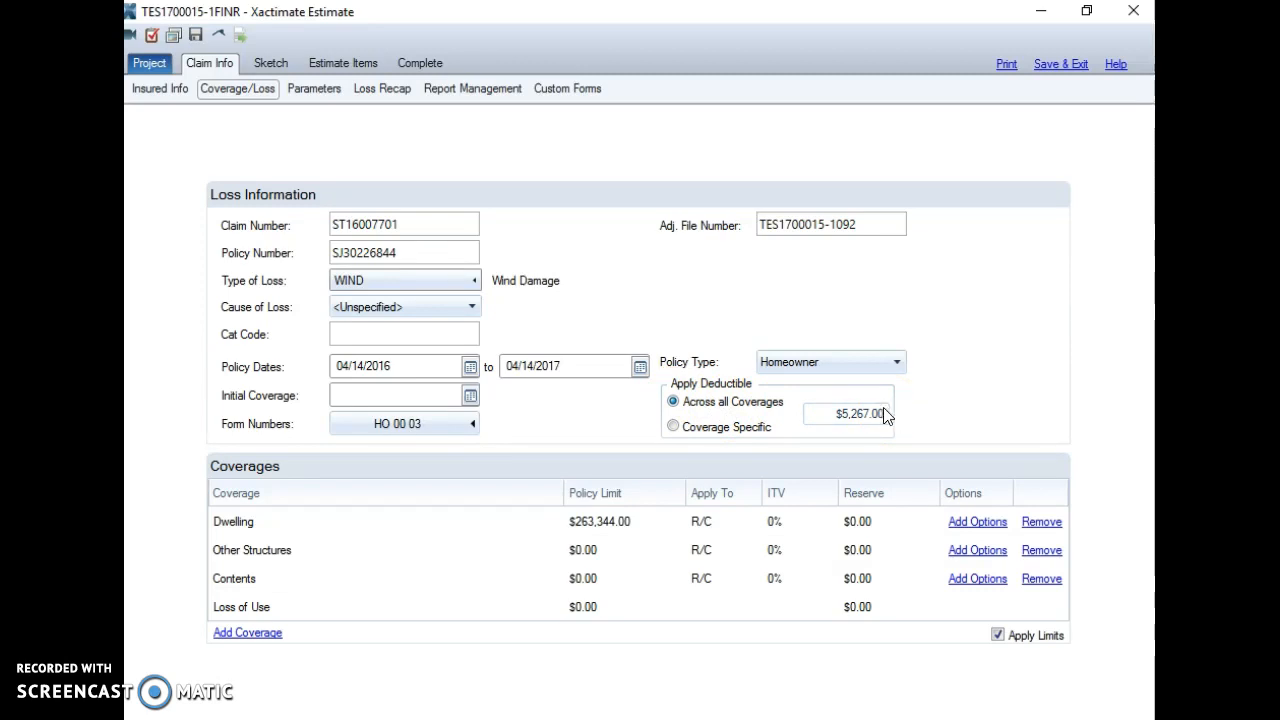
click(625, 525)
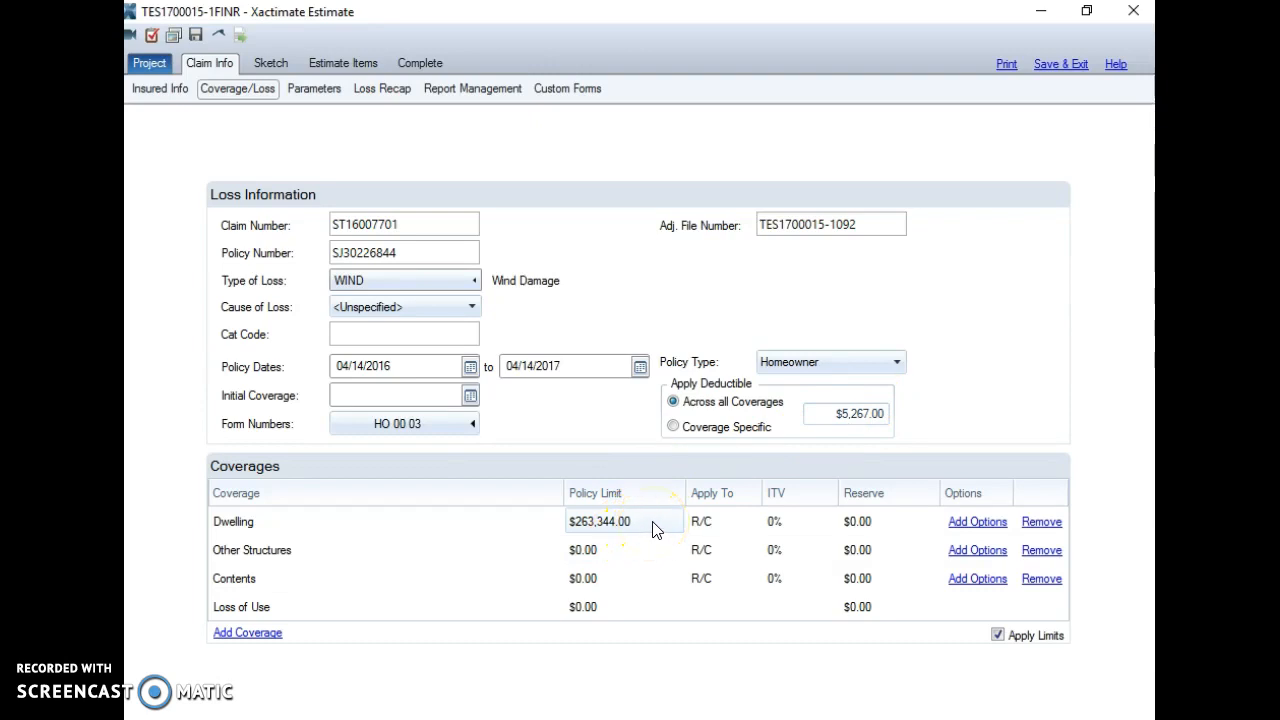
click(655, 549)
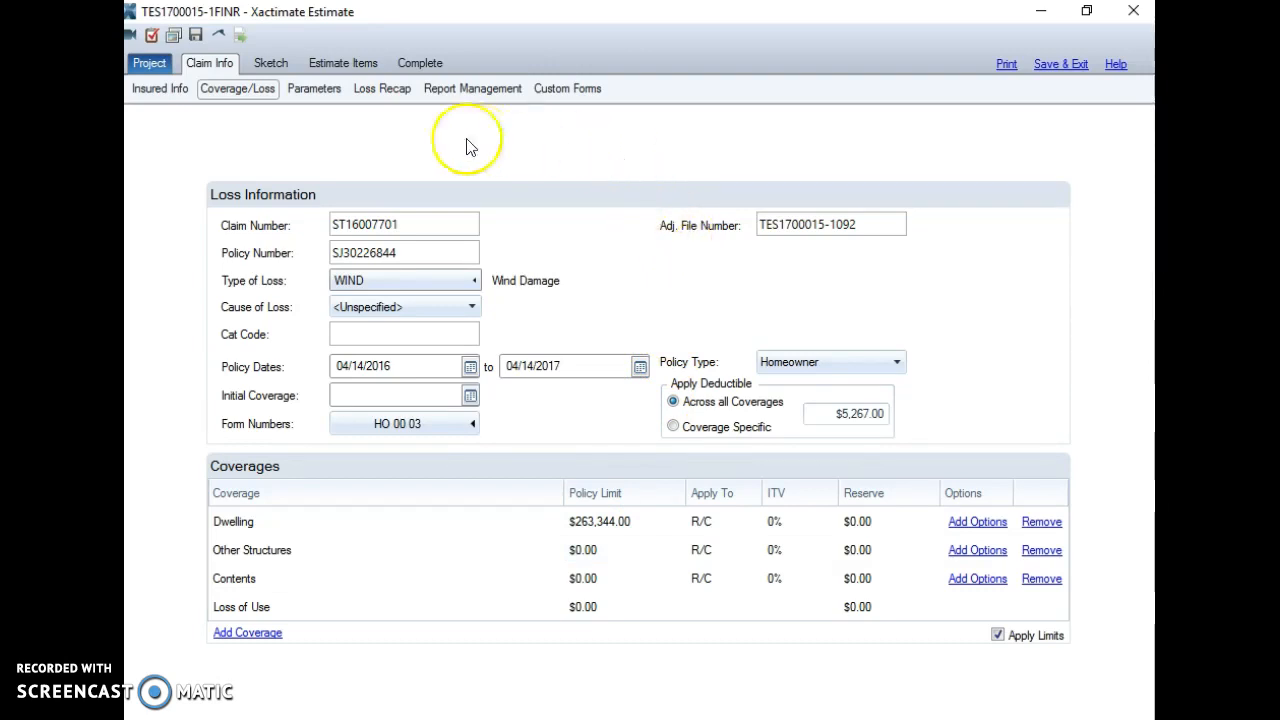
click(314, 90)
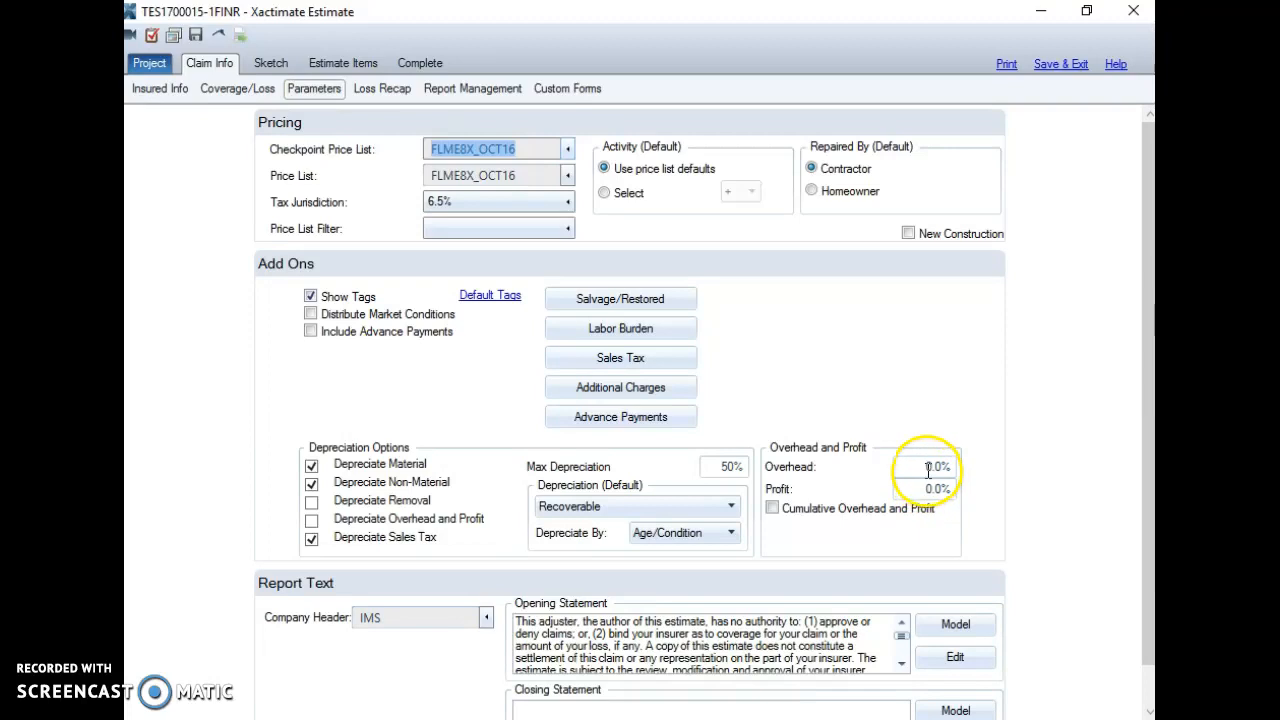
Step: Scroll the Parameters page down to the Add Ons and Report Text sections
scroll(797, 371, down, 1)
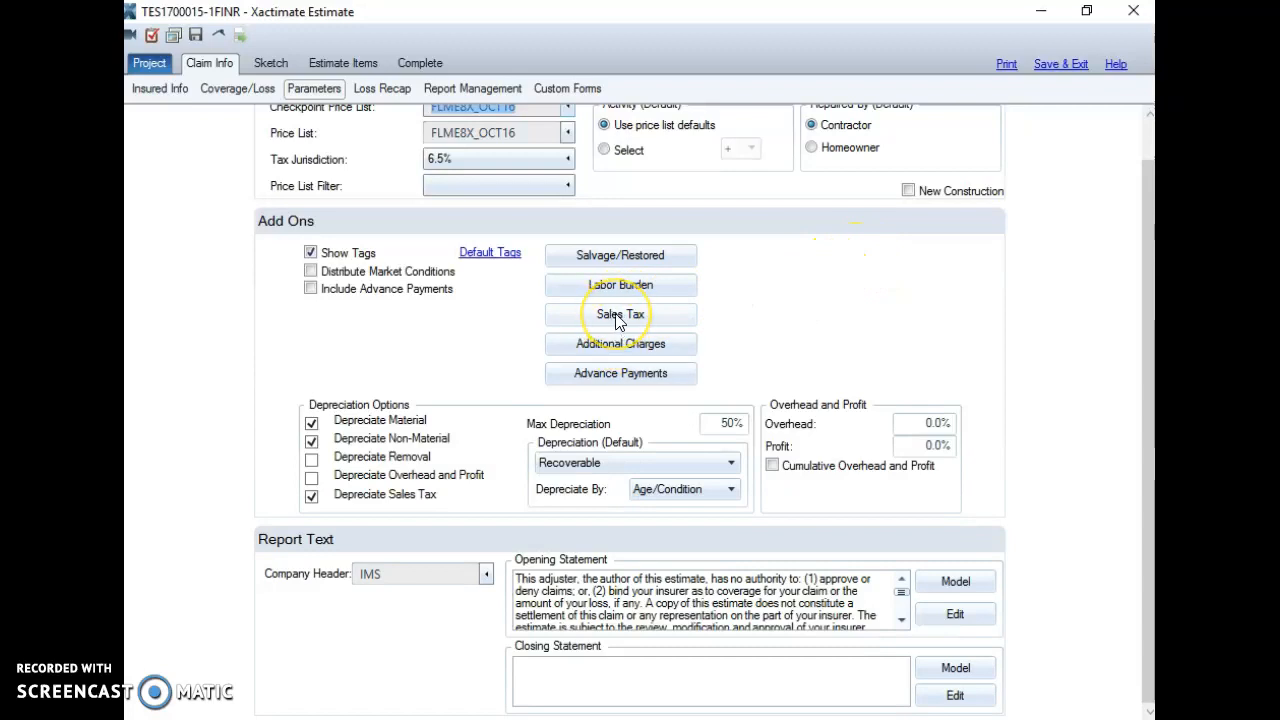
Step: Keep the 6.5% Material Sales Tax's tax type as Neither and confirm the sales tax settings
click(615, 313)
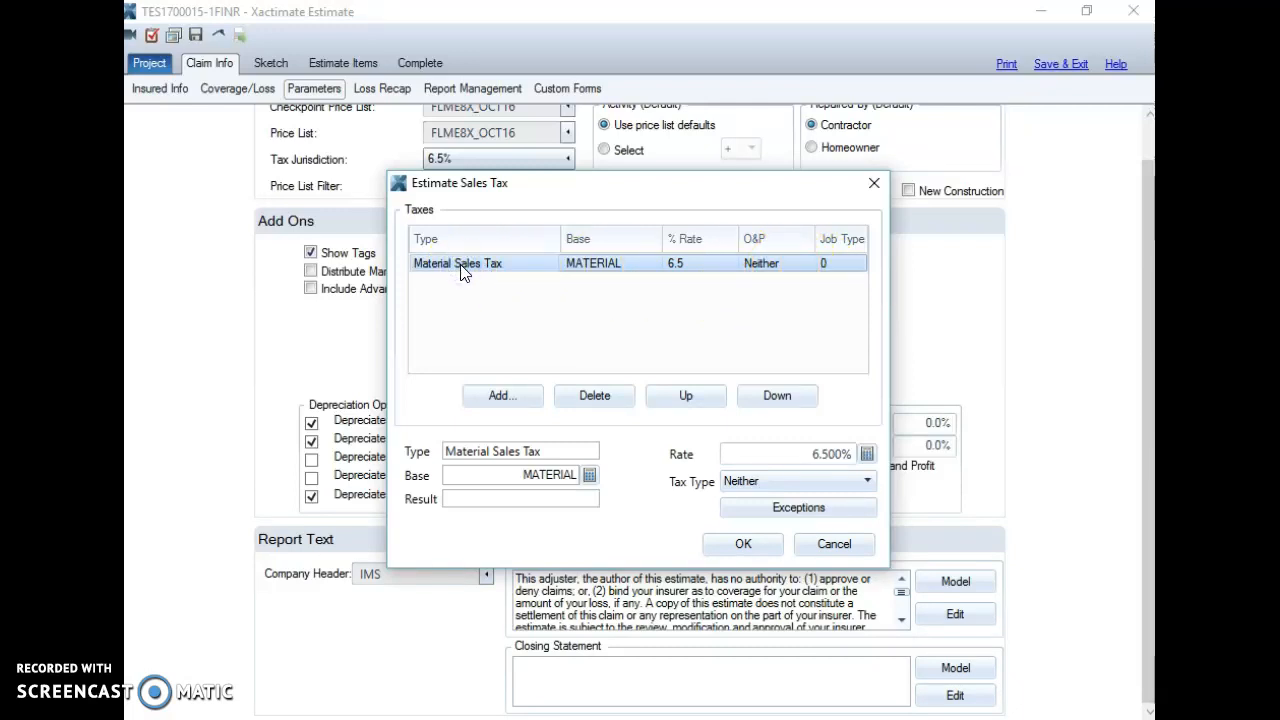
click(869, 484)
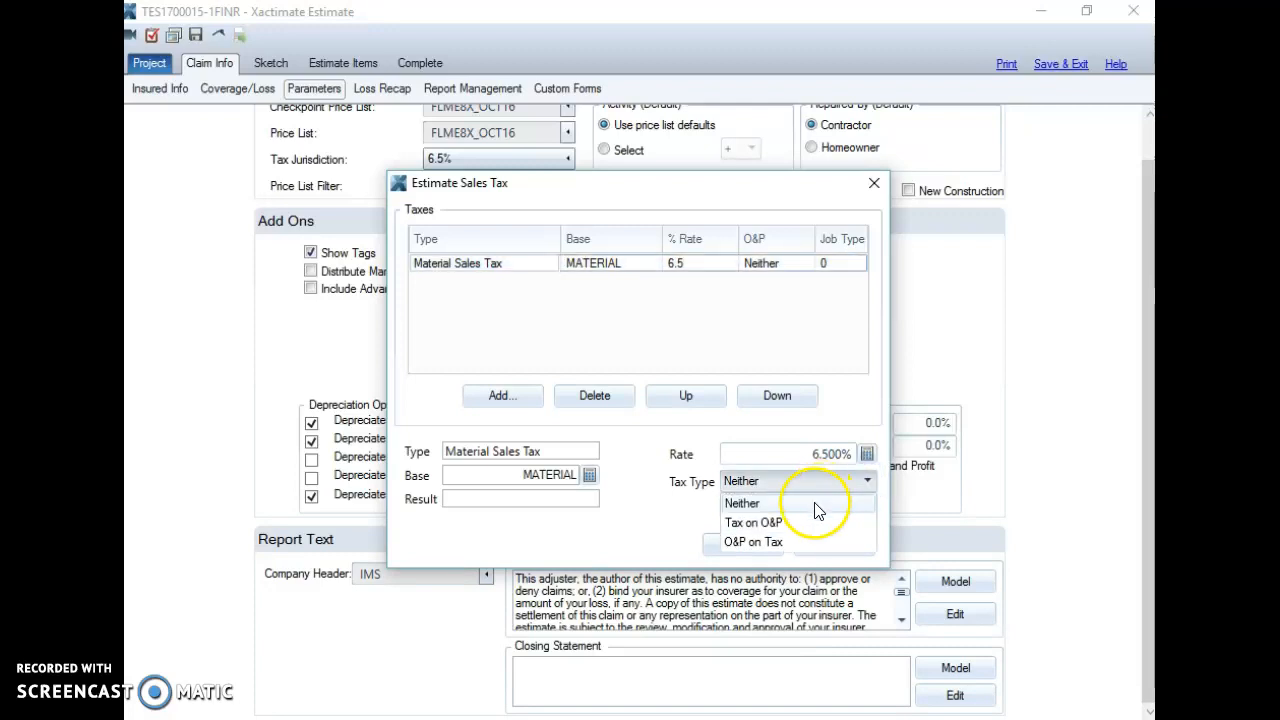
click(815, 507)
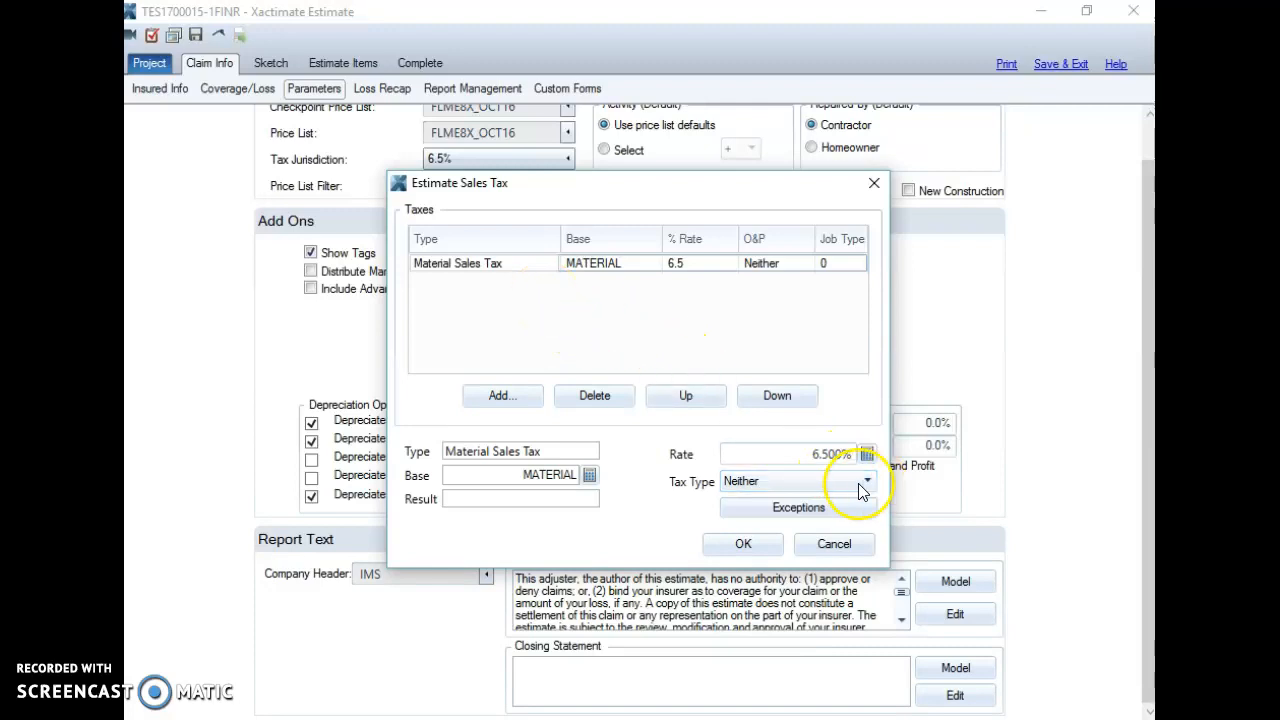
click(750, 553)
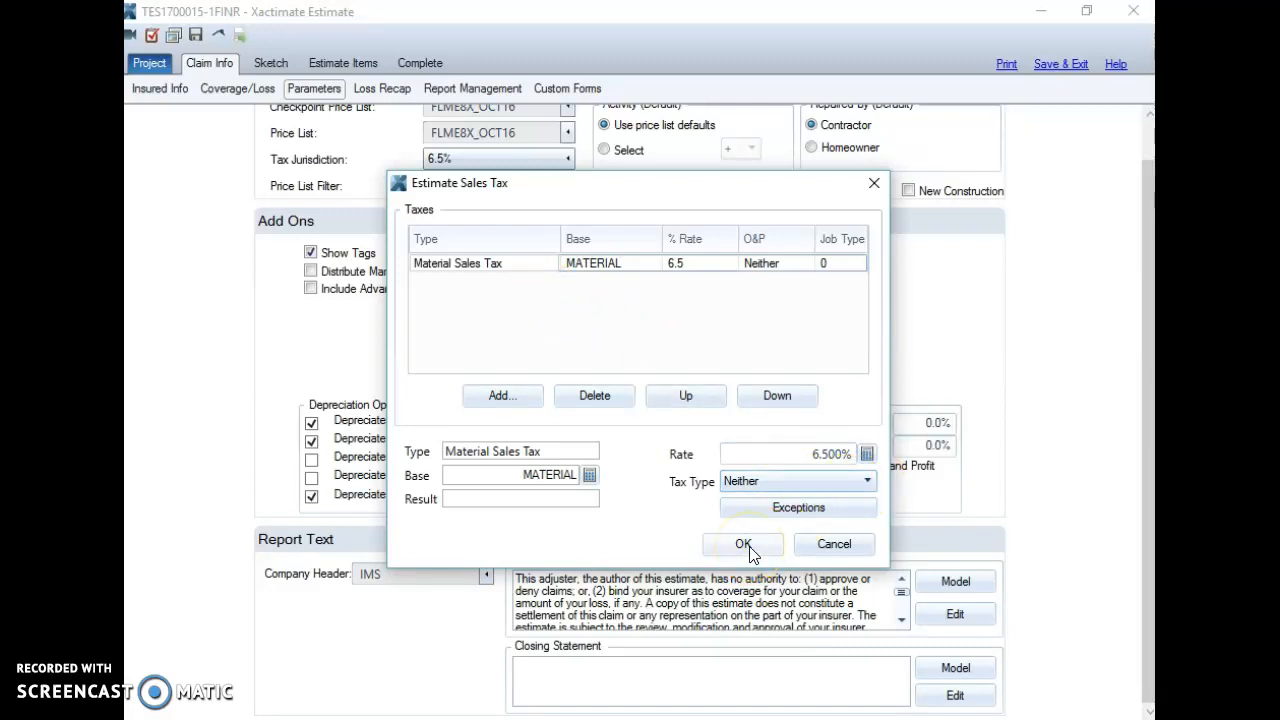
click(750, 548)
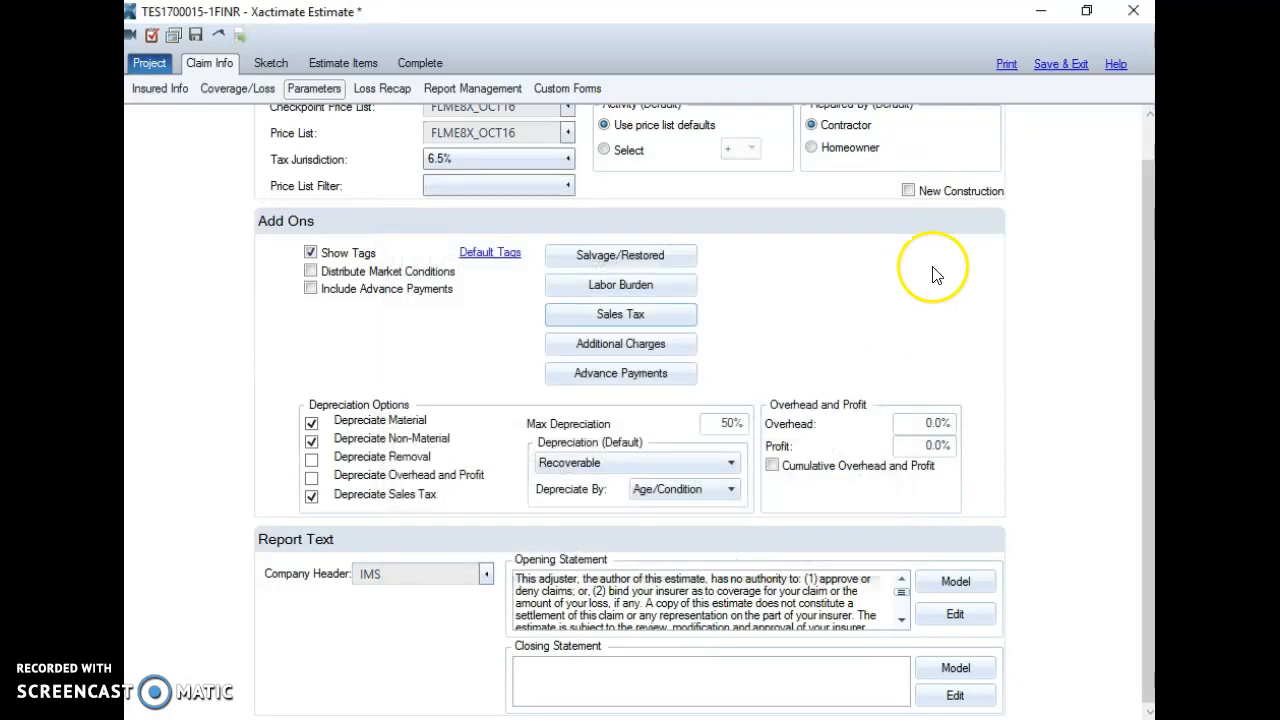
click(487, 586)
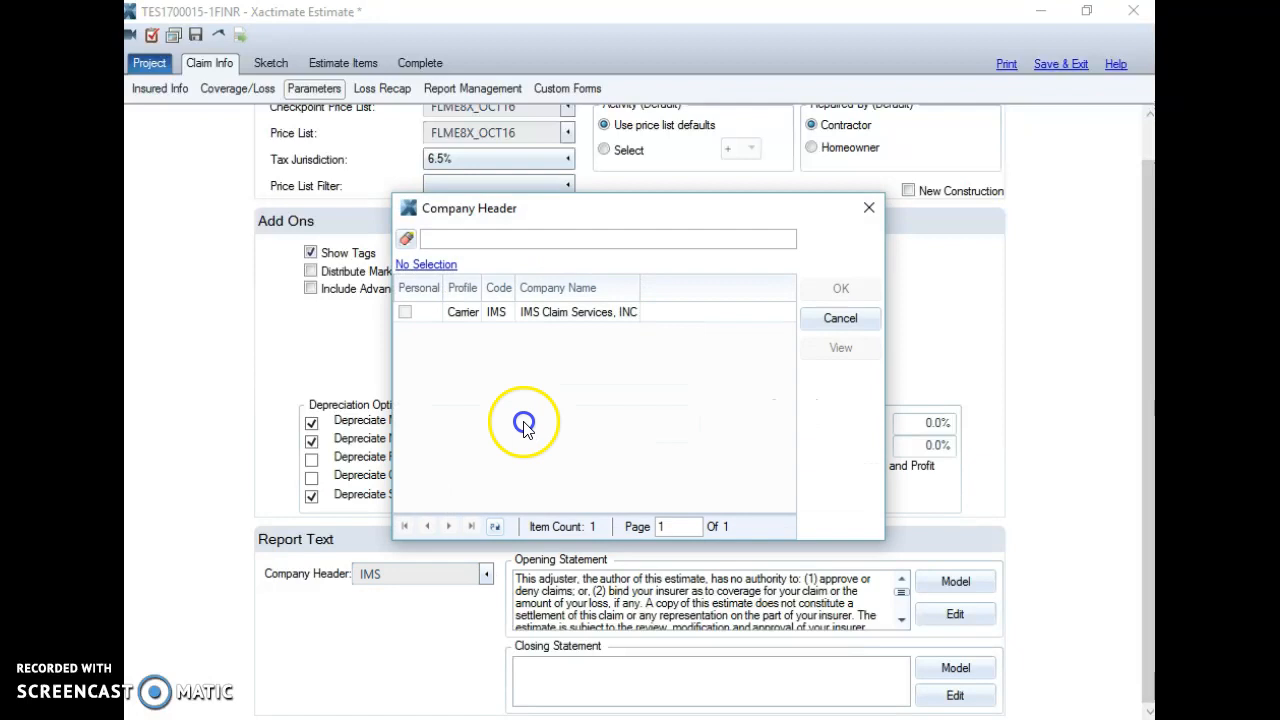
click(715, 313)
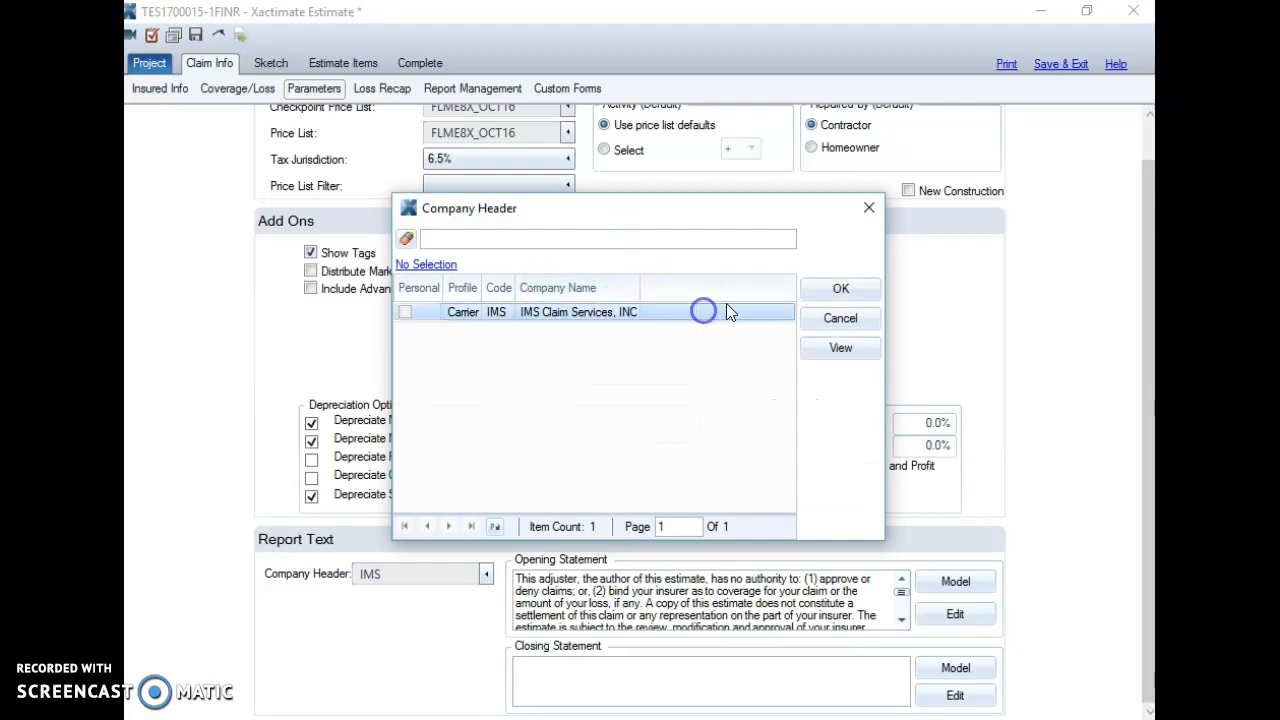
click(841, 352)
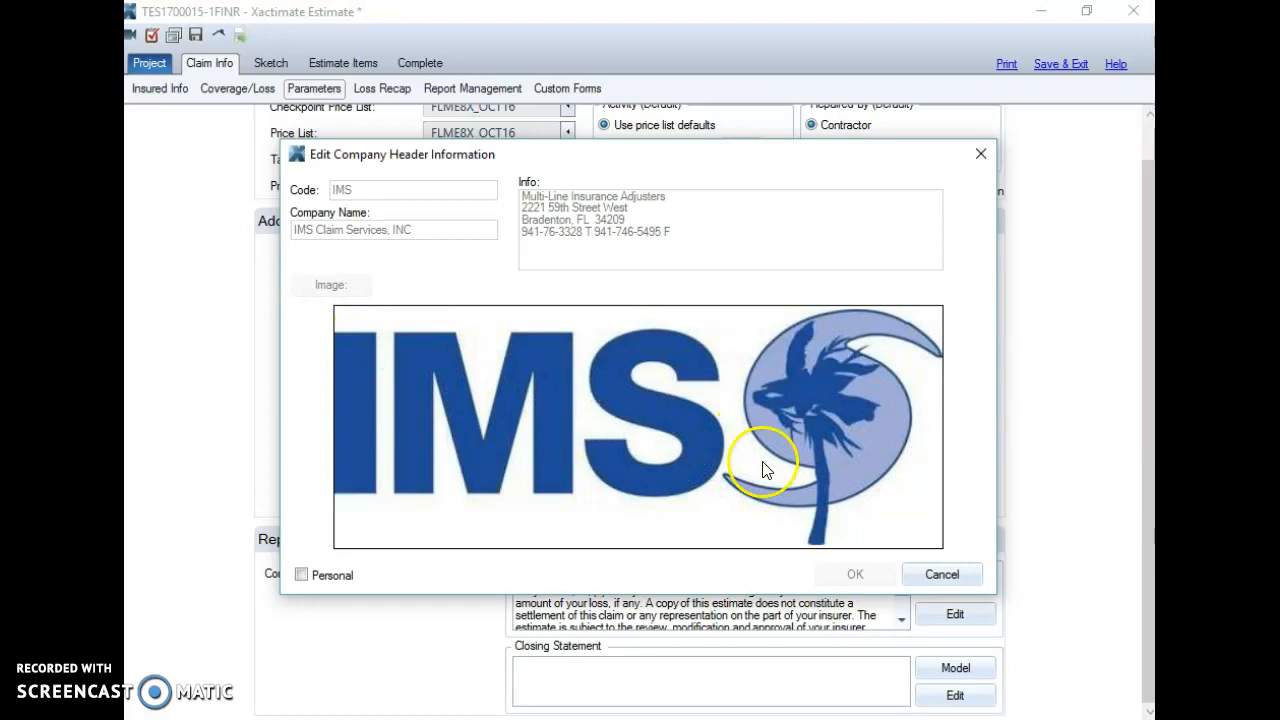
click(981, 153)
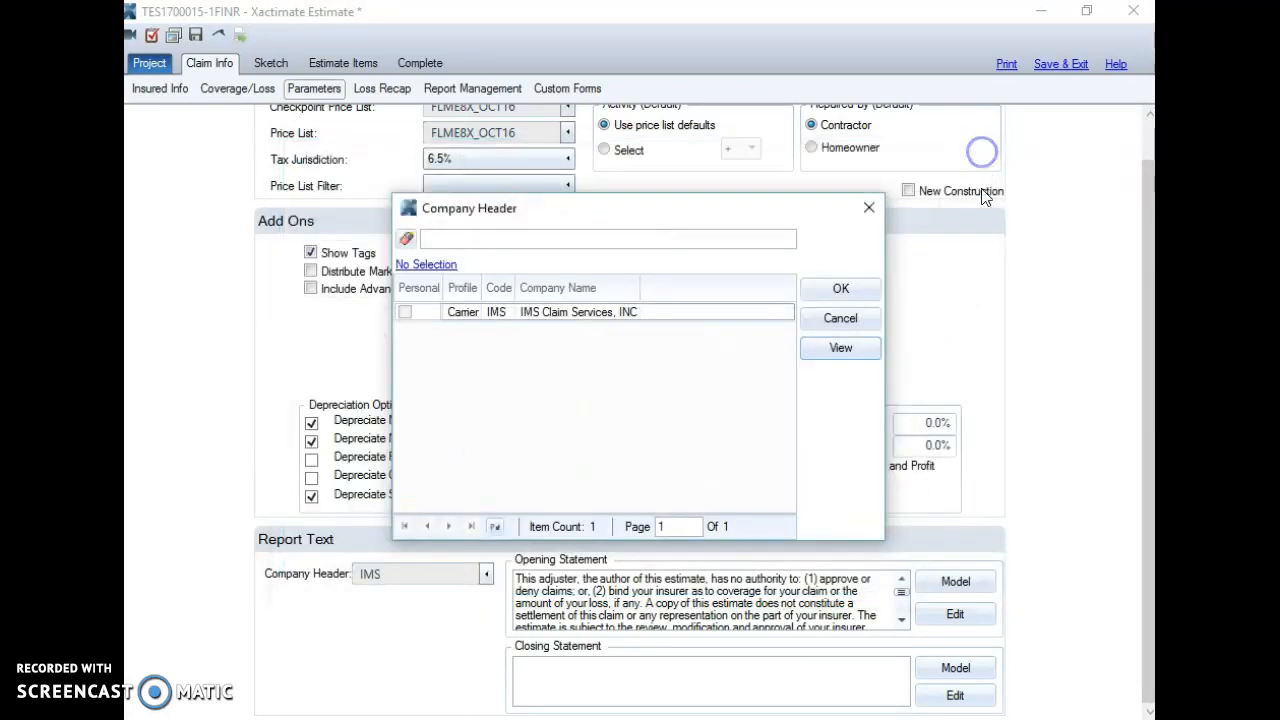
click(869, 206)
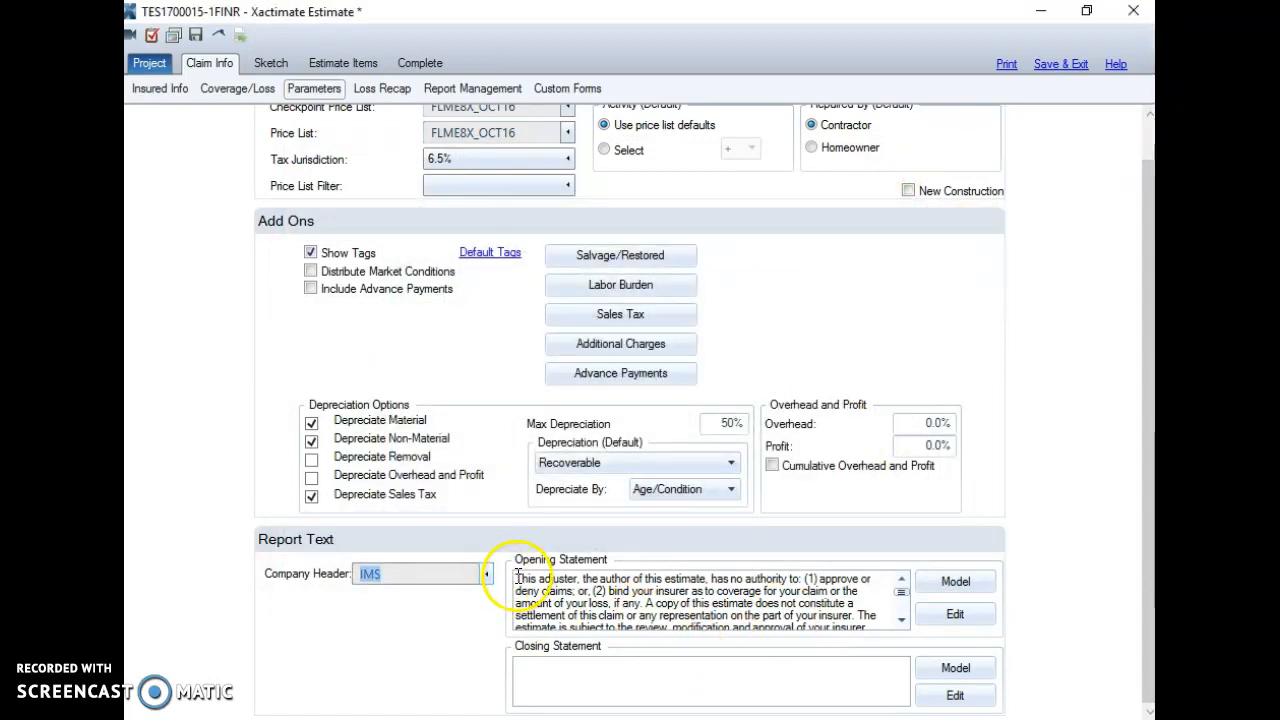
click(742, 595)
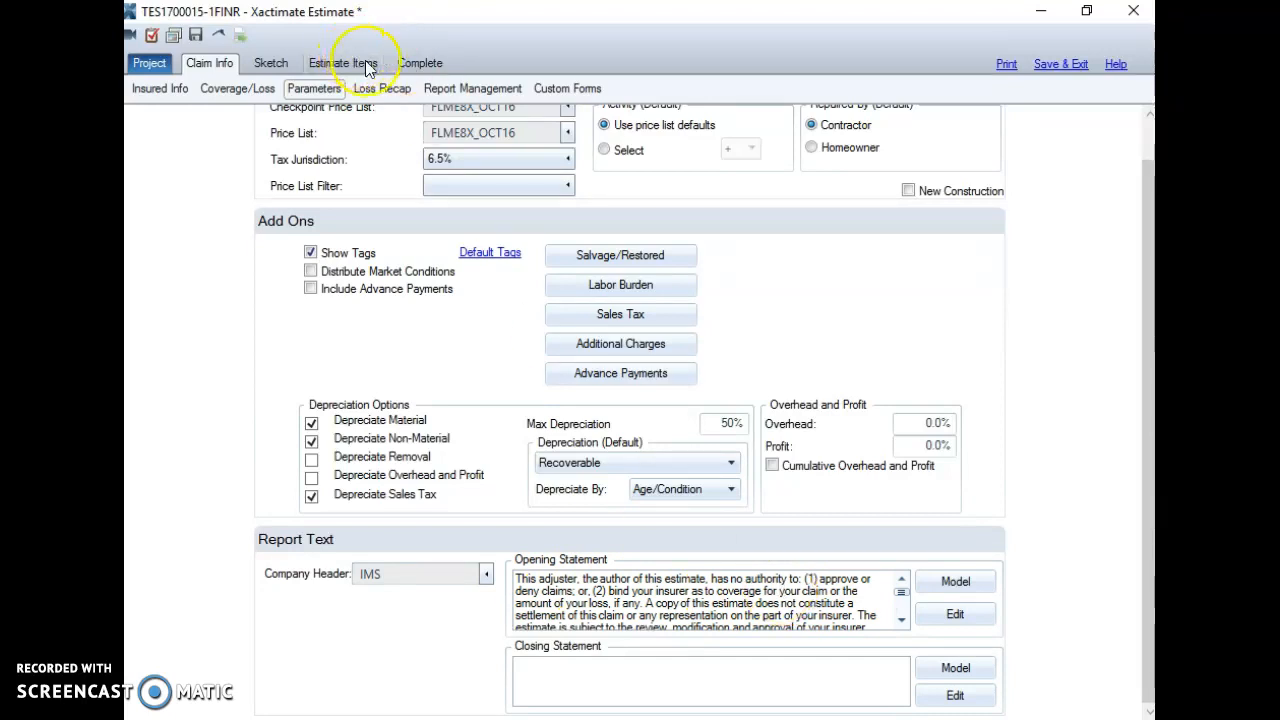
Step: Keep Final Draft Separate Coverage Type as the report and include image annotations
click(1006, 66)
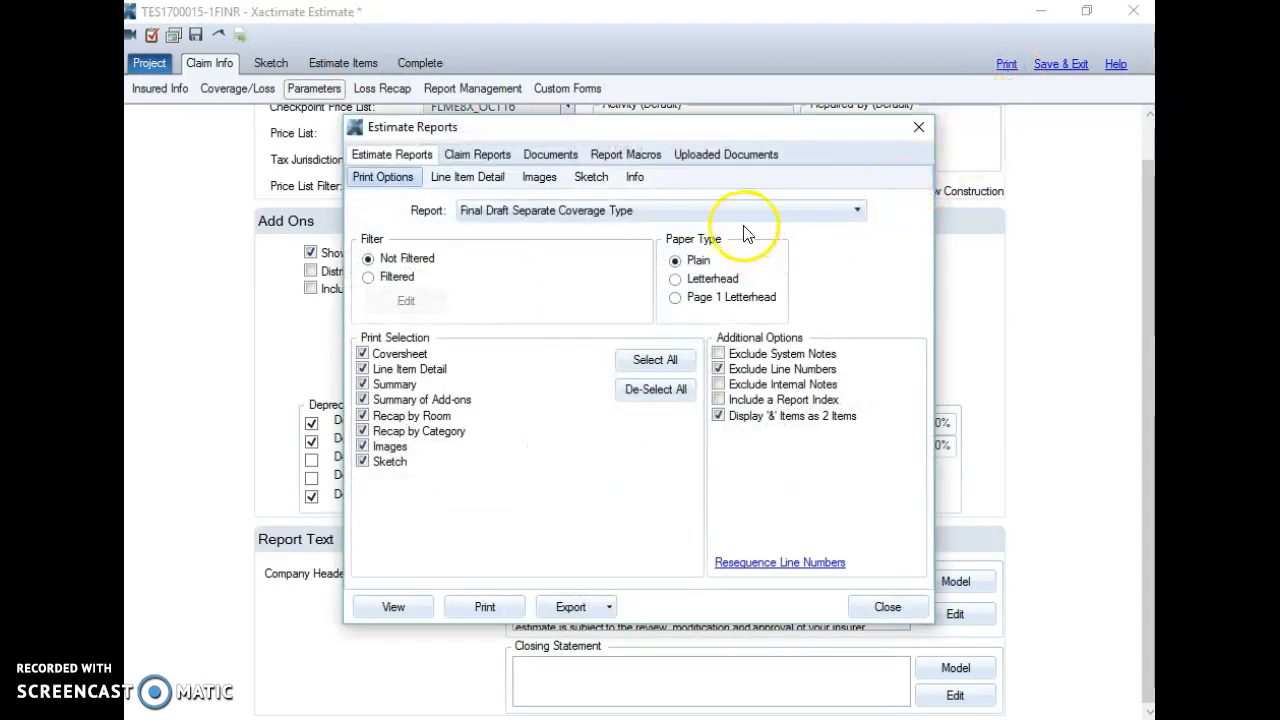
click(858, 211)
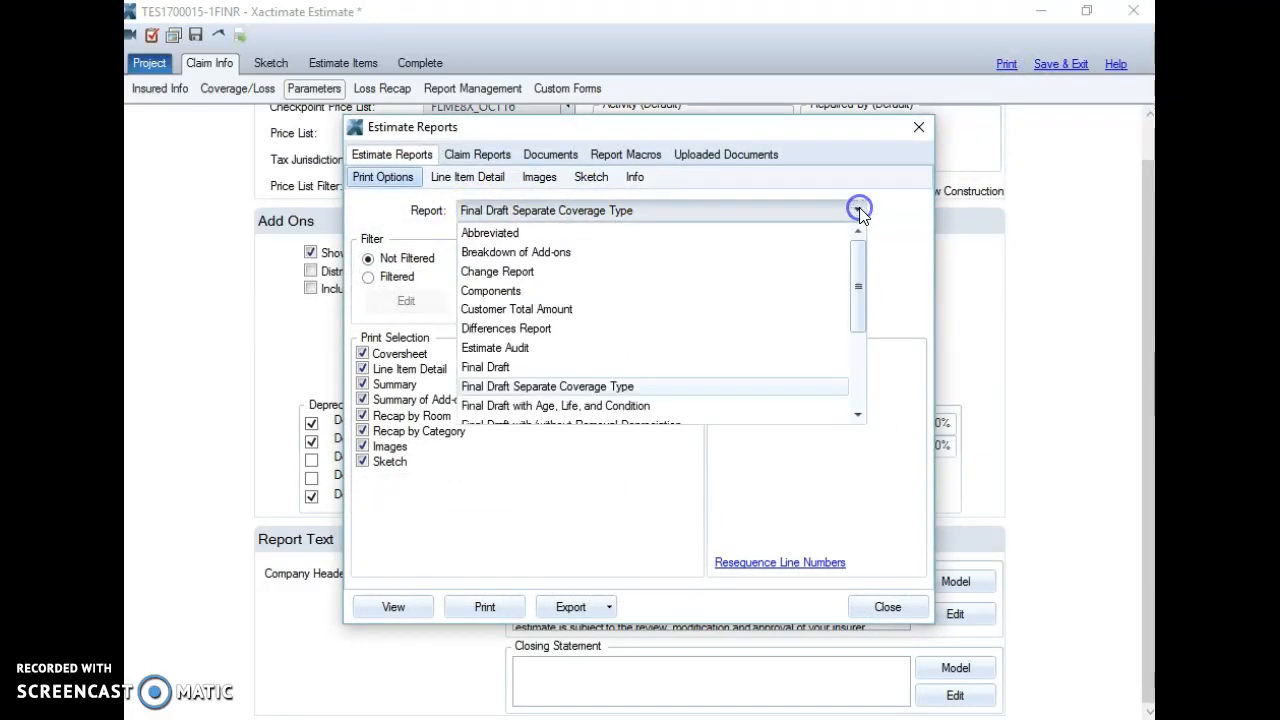
click(635, 387)
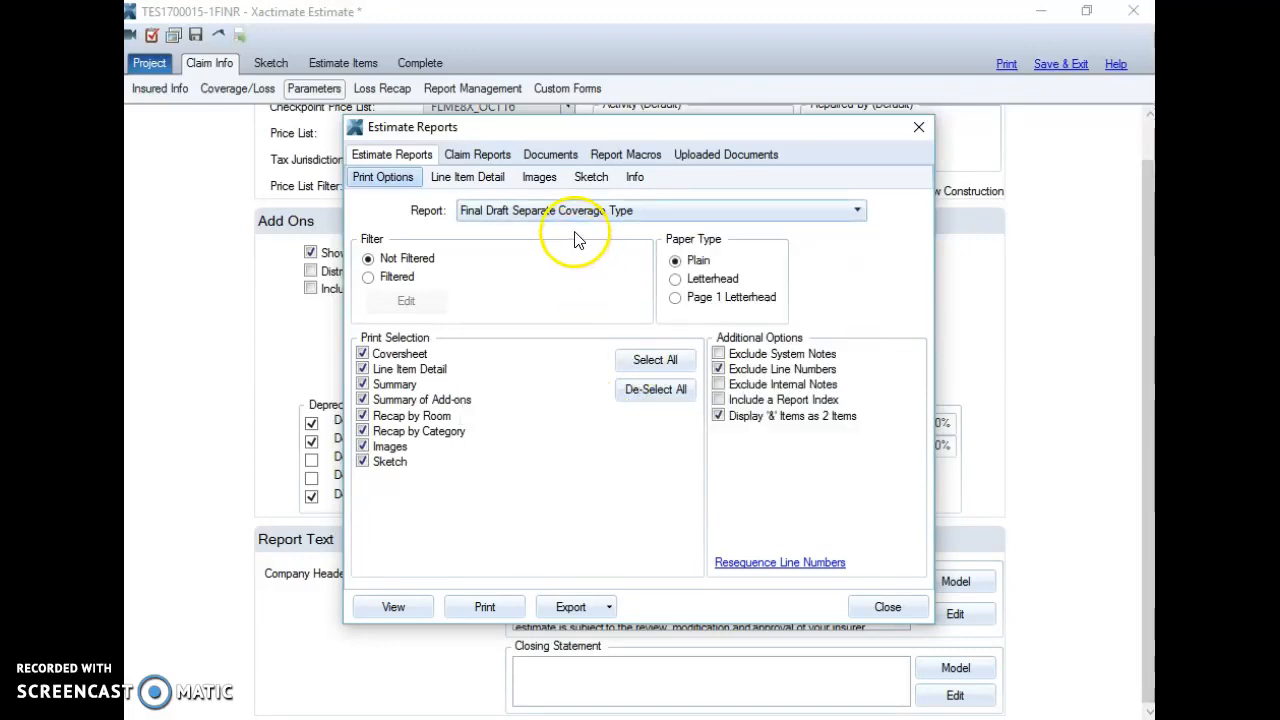
click(474, 186)
click(542, 181)
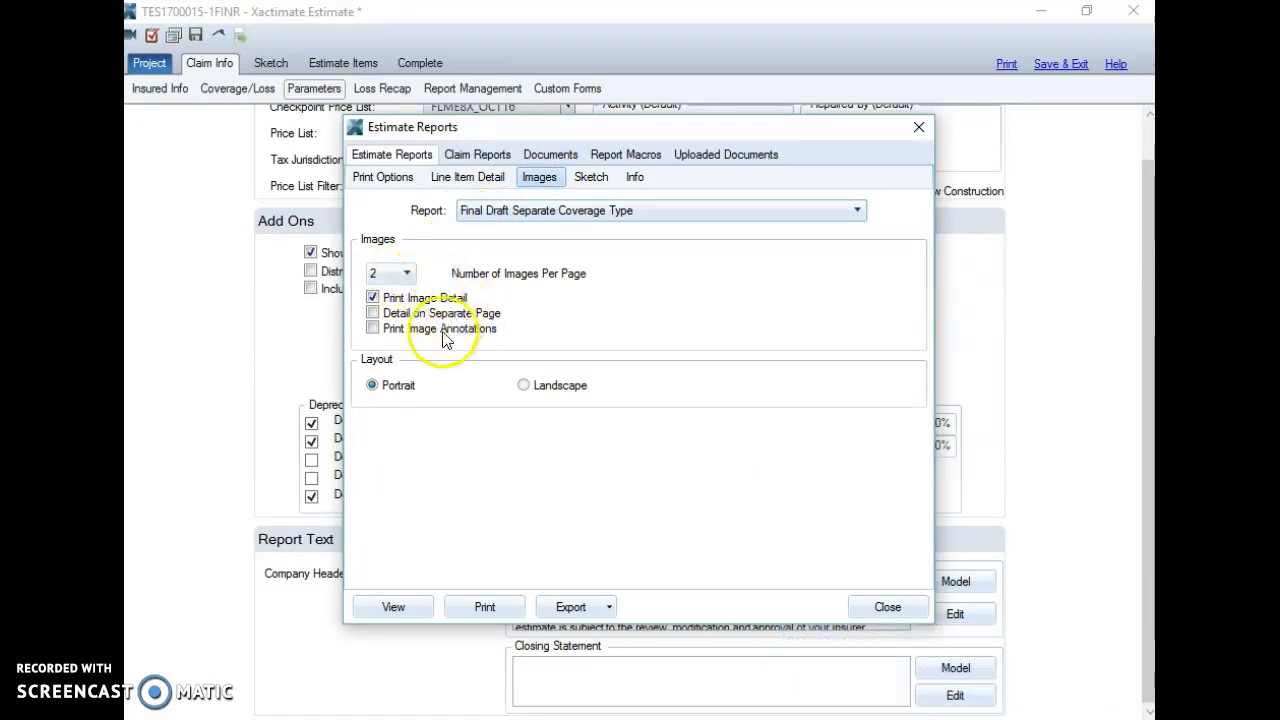
click(373, 331)
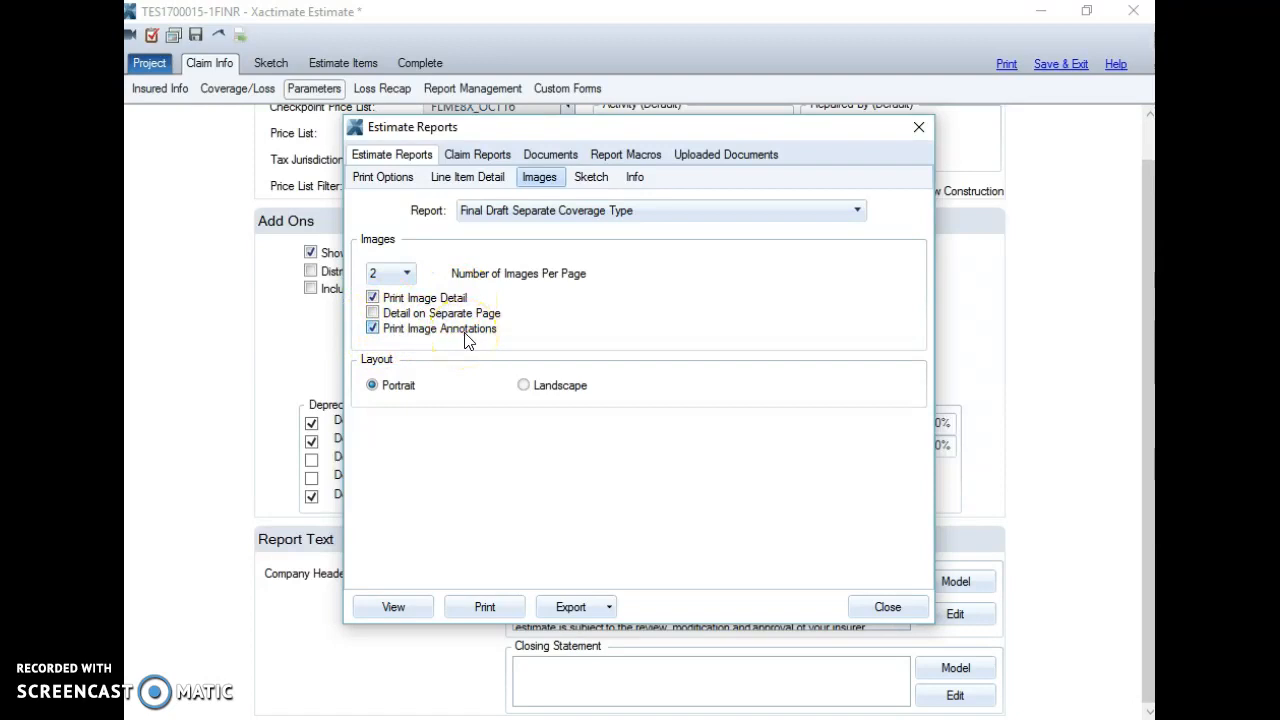
Step: Fill in the Replace prefix, enable roof annotations in the sketch, and show the template documents
click(484, 178)
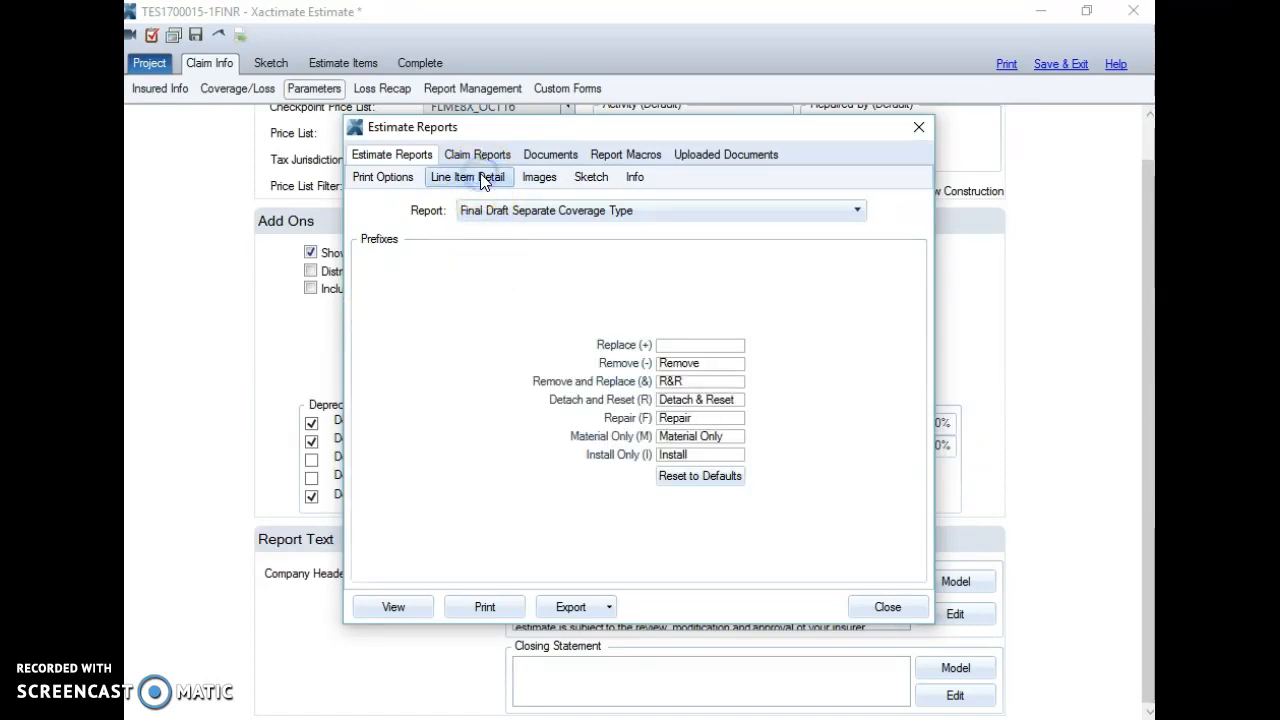
click(704, 344)
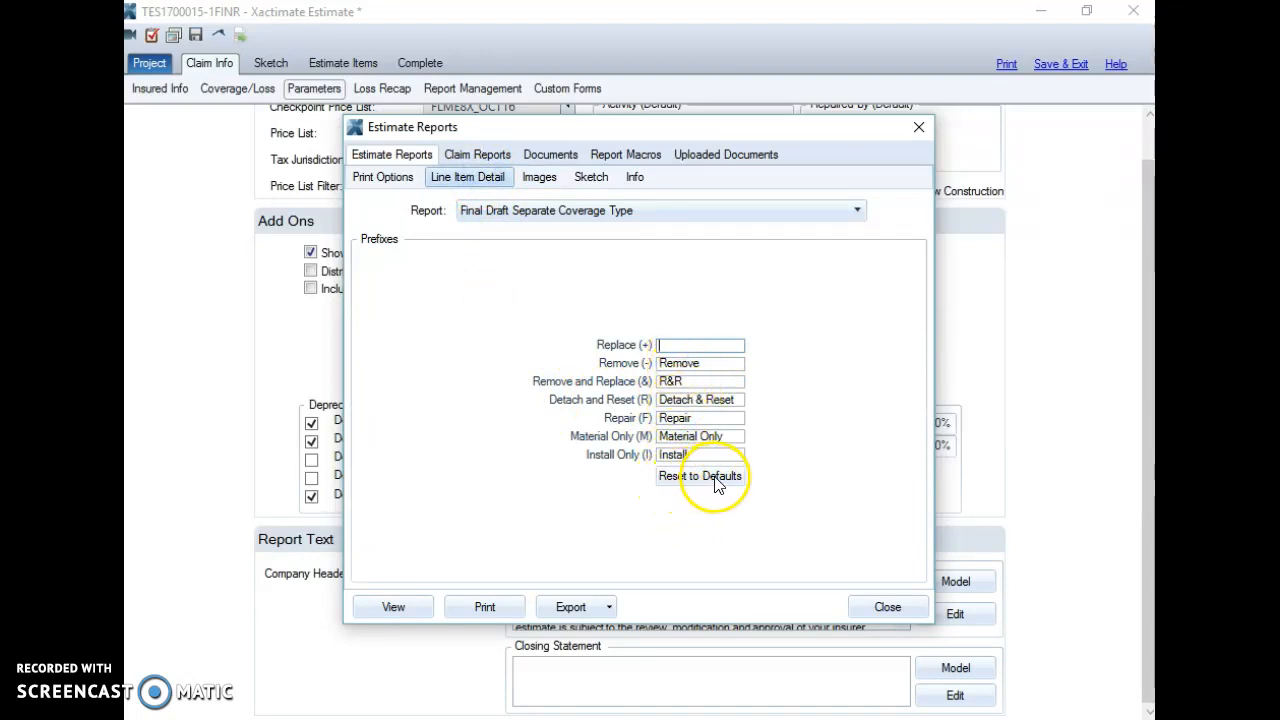
text(eplace)
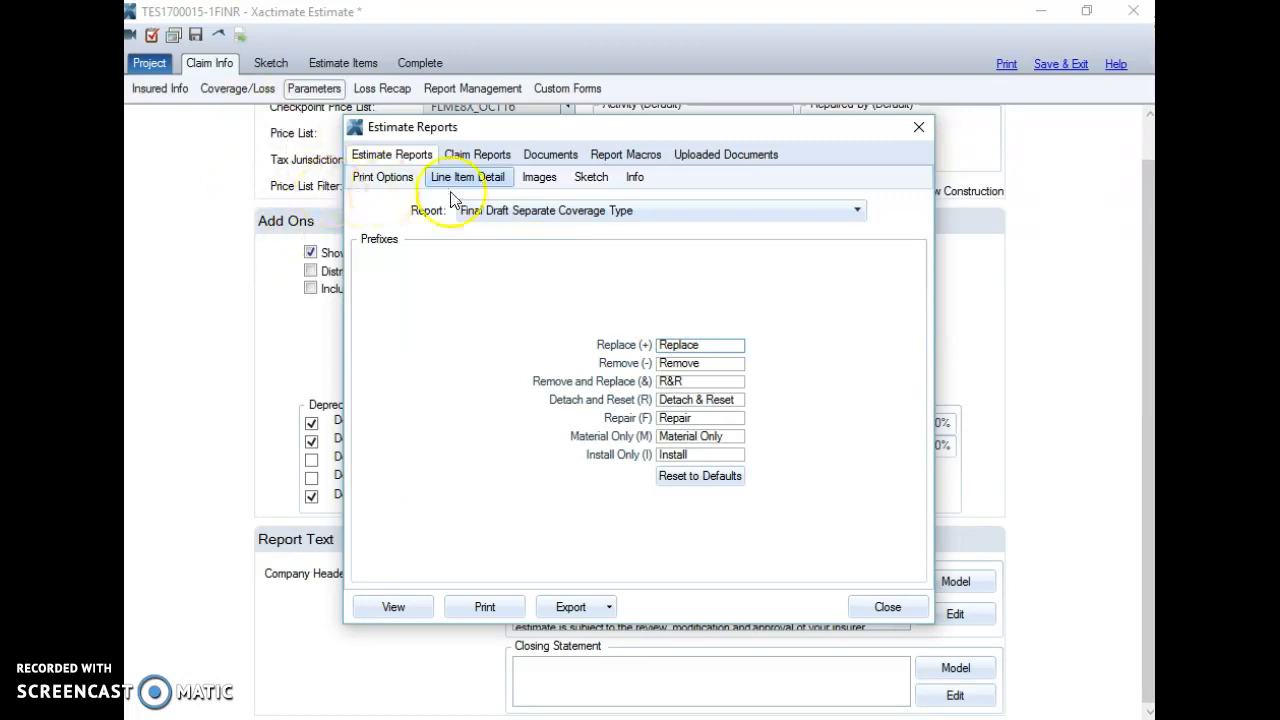
click(539, 180)
click(591, 177)
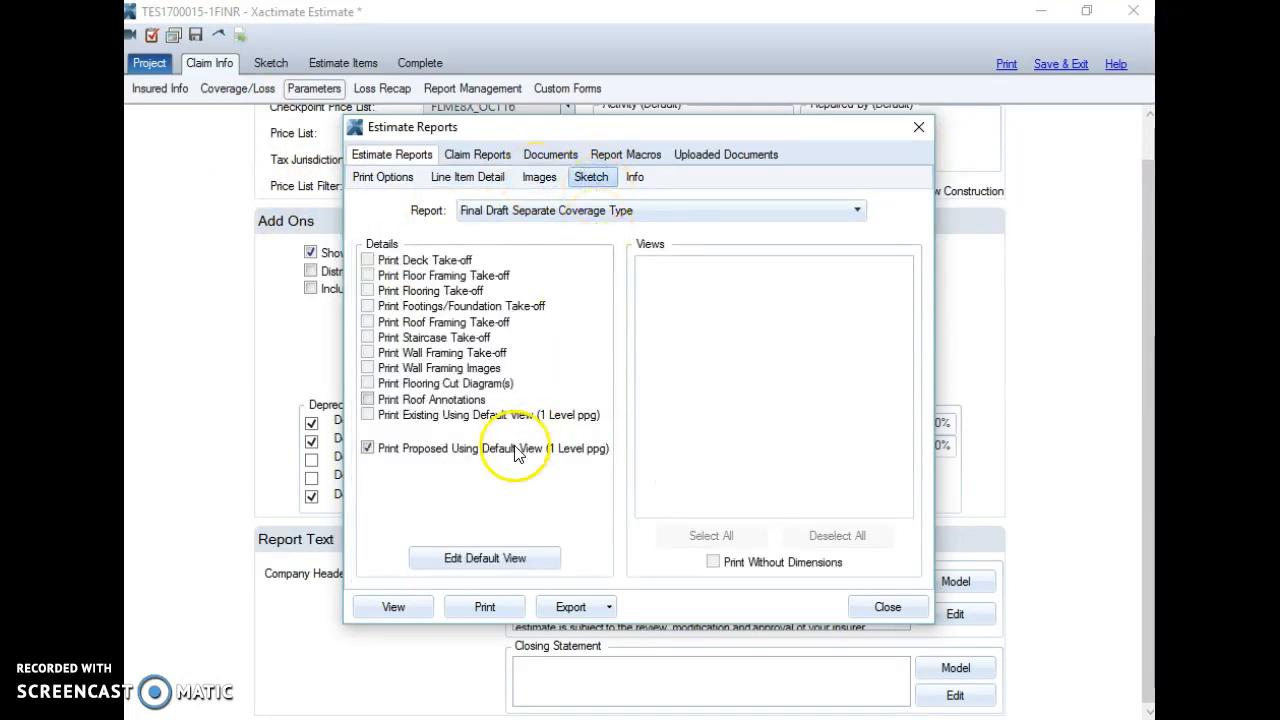
click(369, 401)
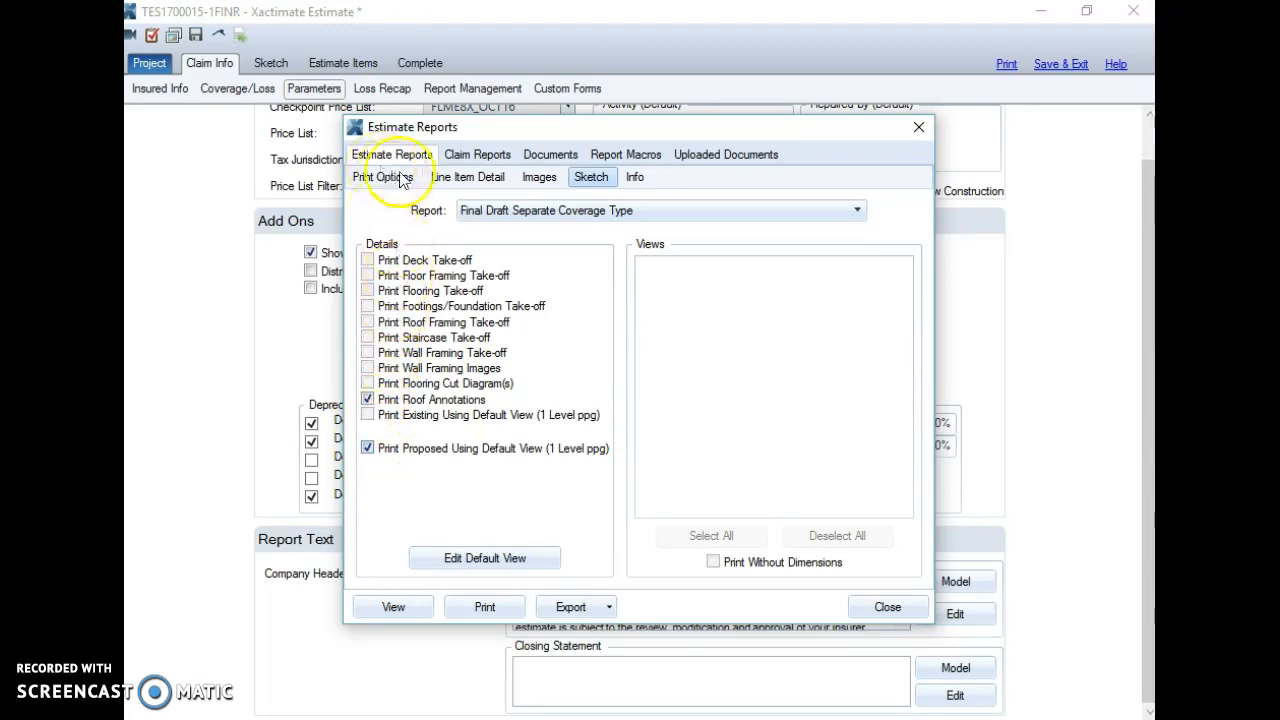
click(550, 157)
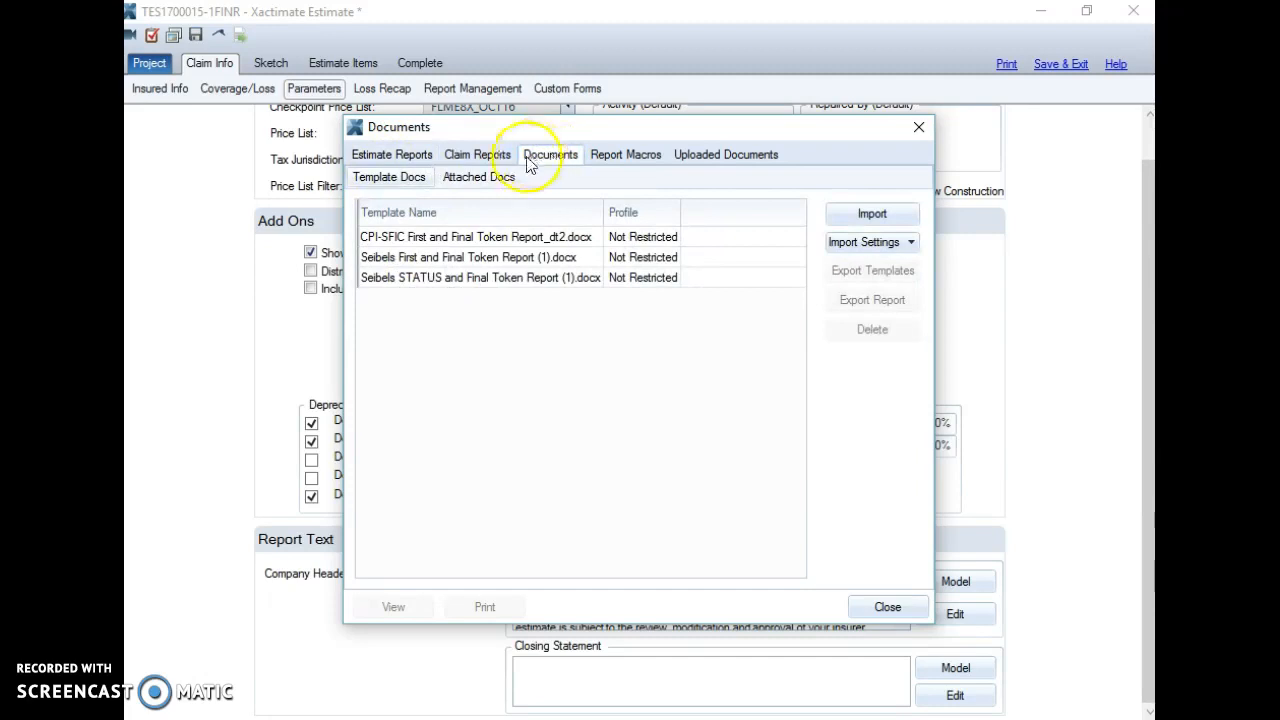
click(385, 180)
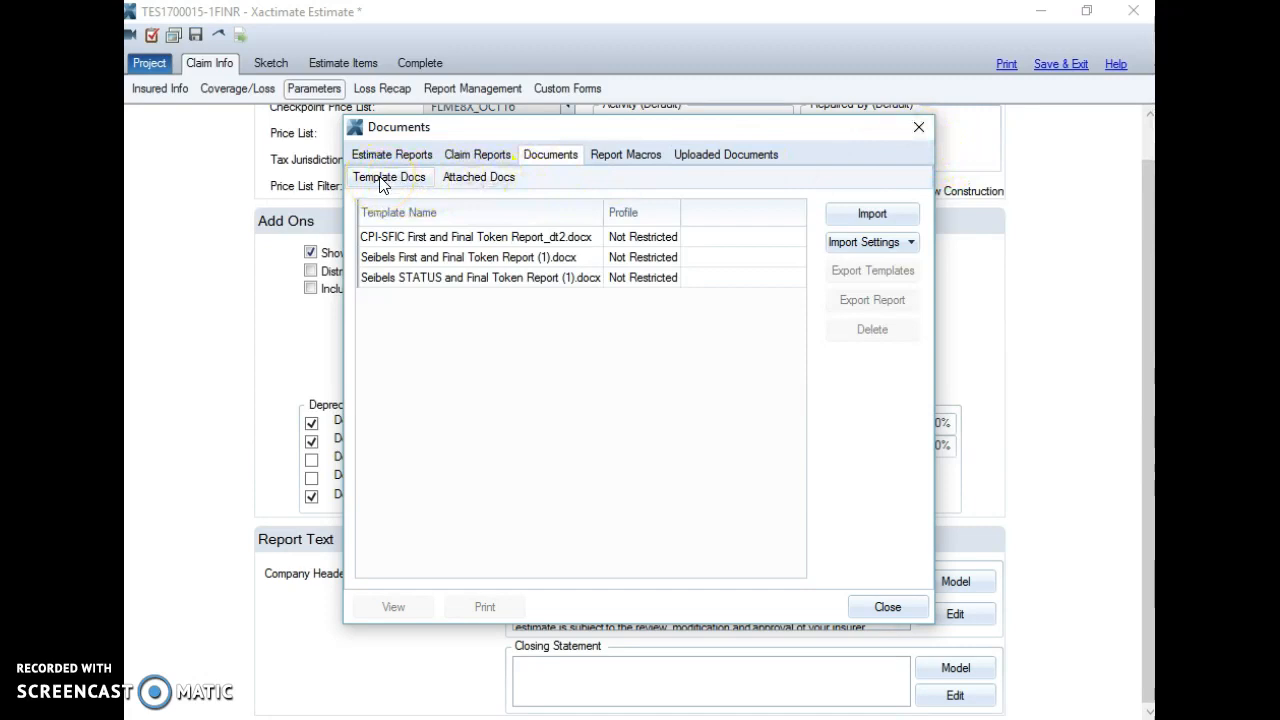
click(873, 214)
Step: Import Seibels 1st and Final Report Template - Daily.doc from Desktop\Templates-Reporting
click(787, 225)
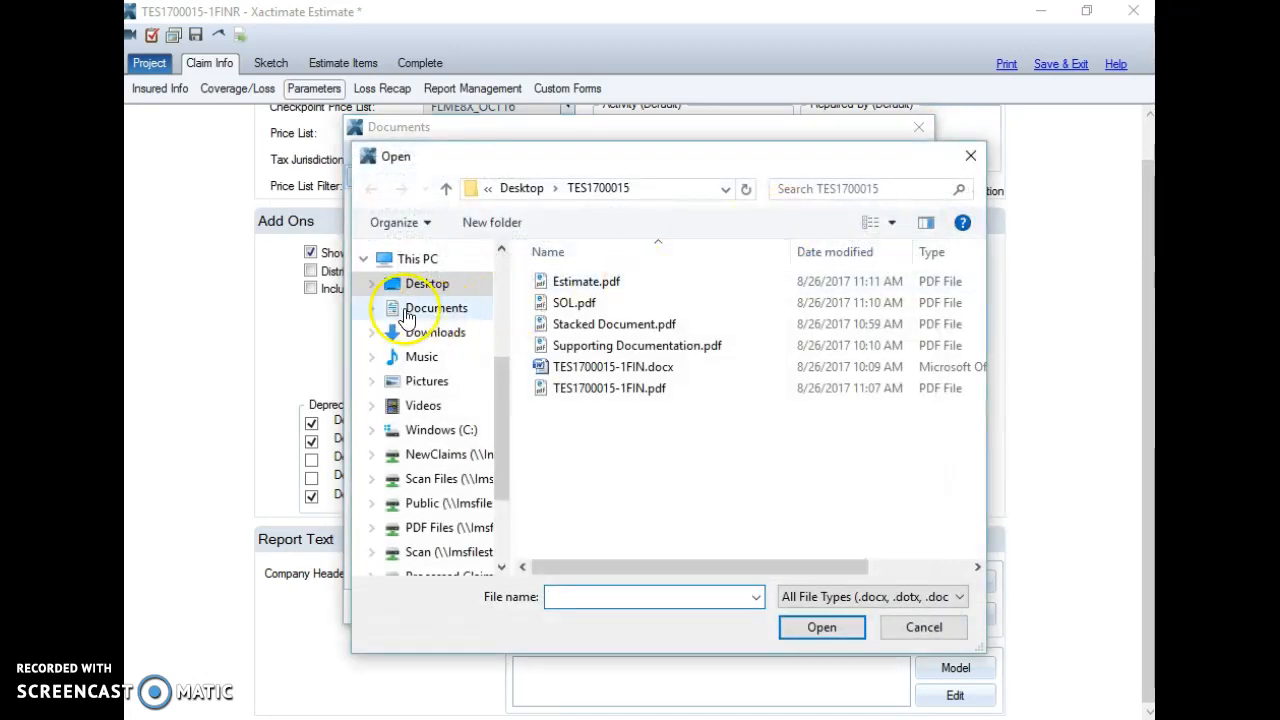
click(418, 284)
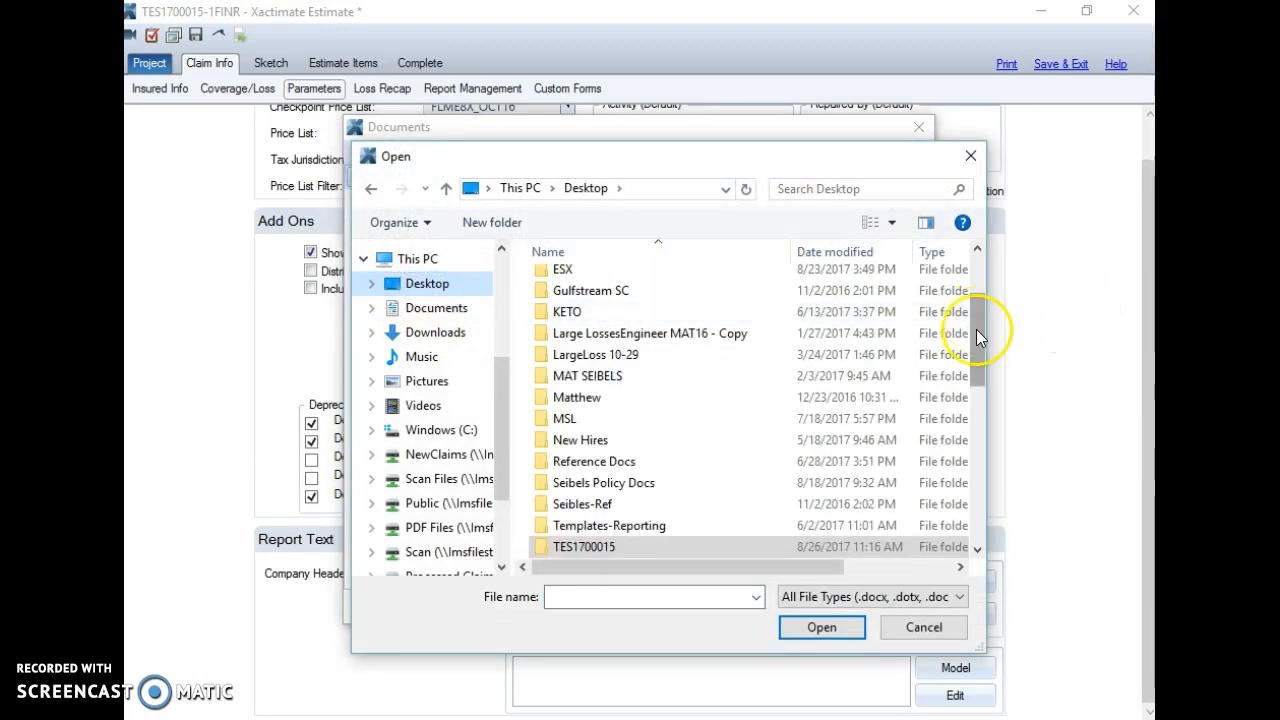
double_click(602, 527)
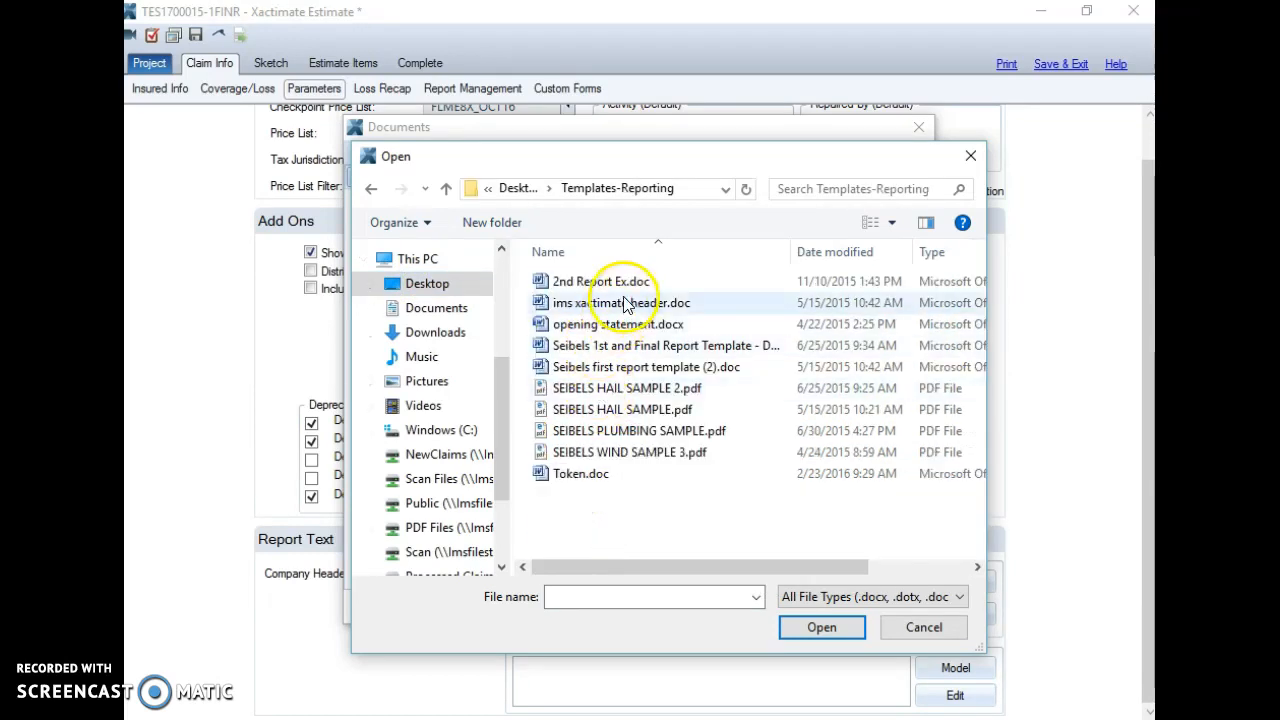
double_click(588, 348)
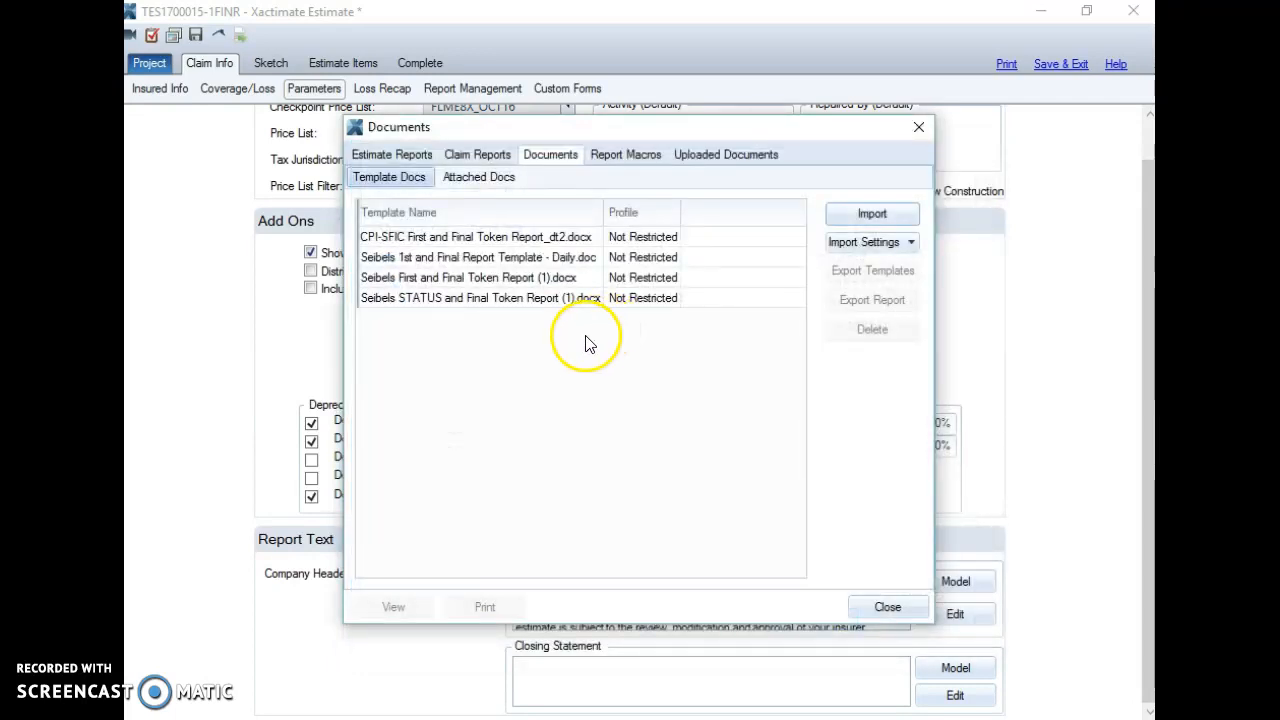
Step: Generate a Word report from the Seibels First and Final Token Report (1).docx template
click(449, 258)
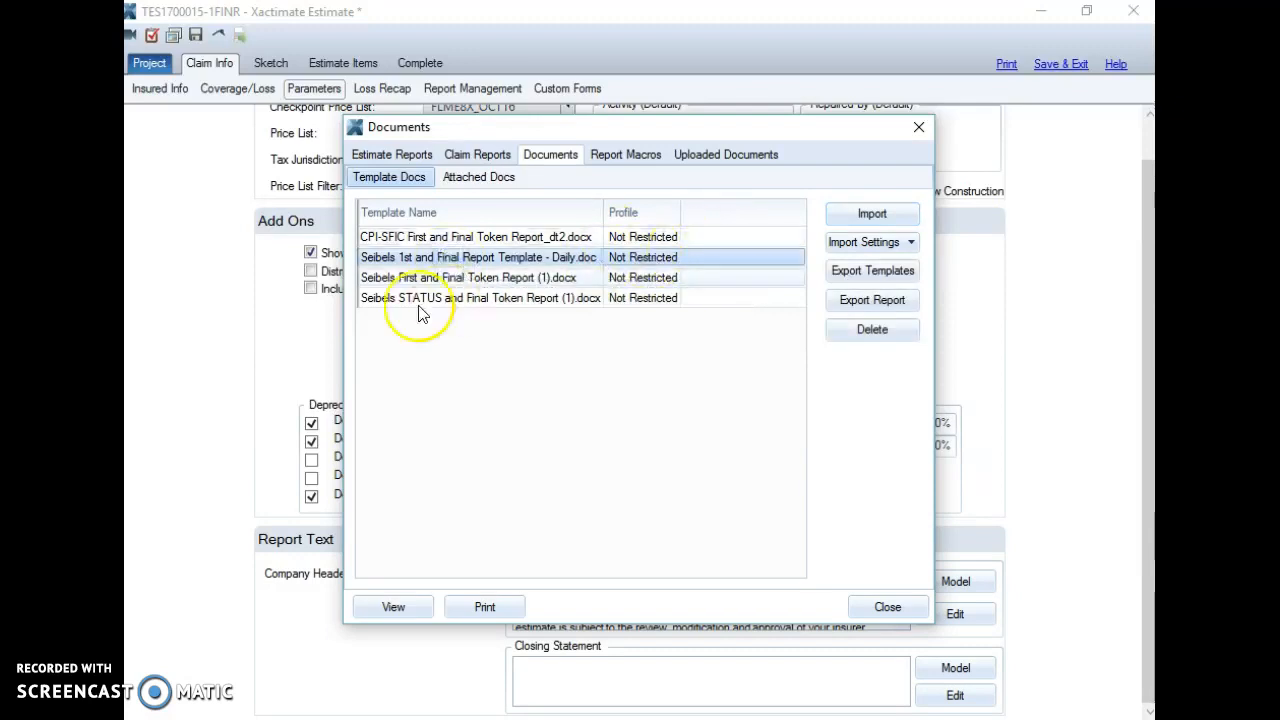
click(410, 278)
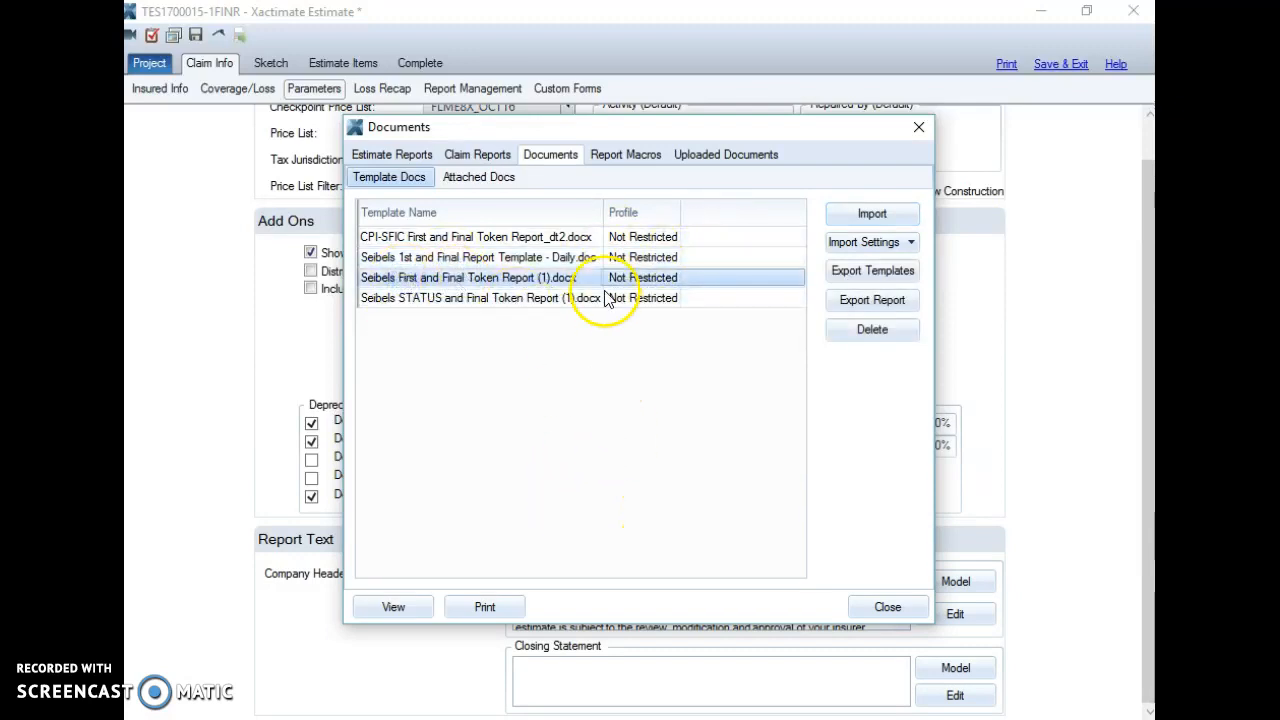
click(692, 279)
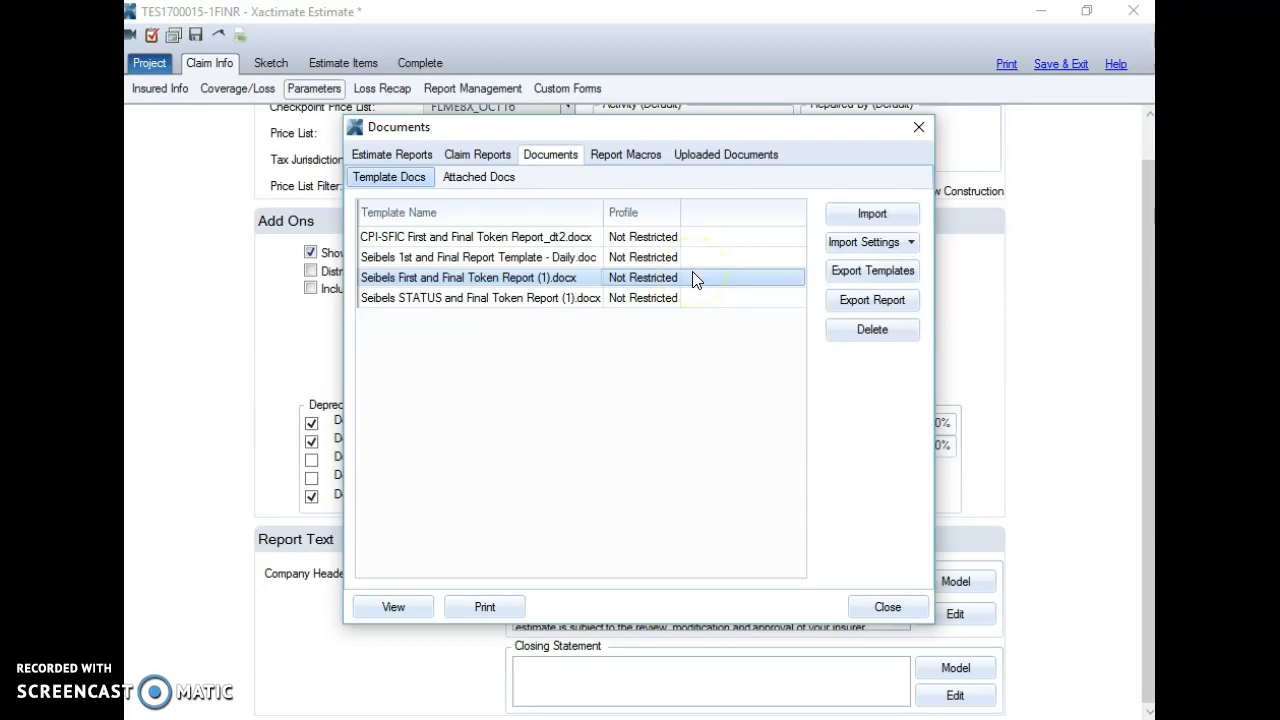
click(705, 283)
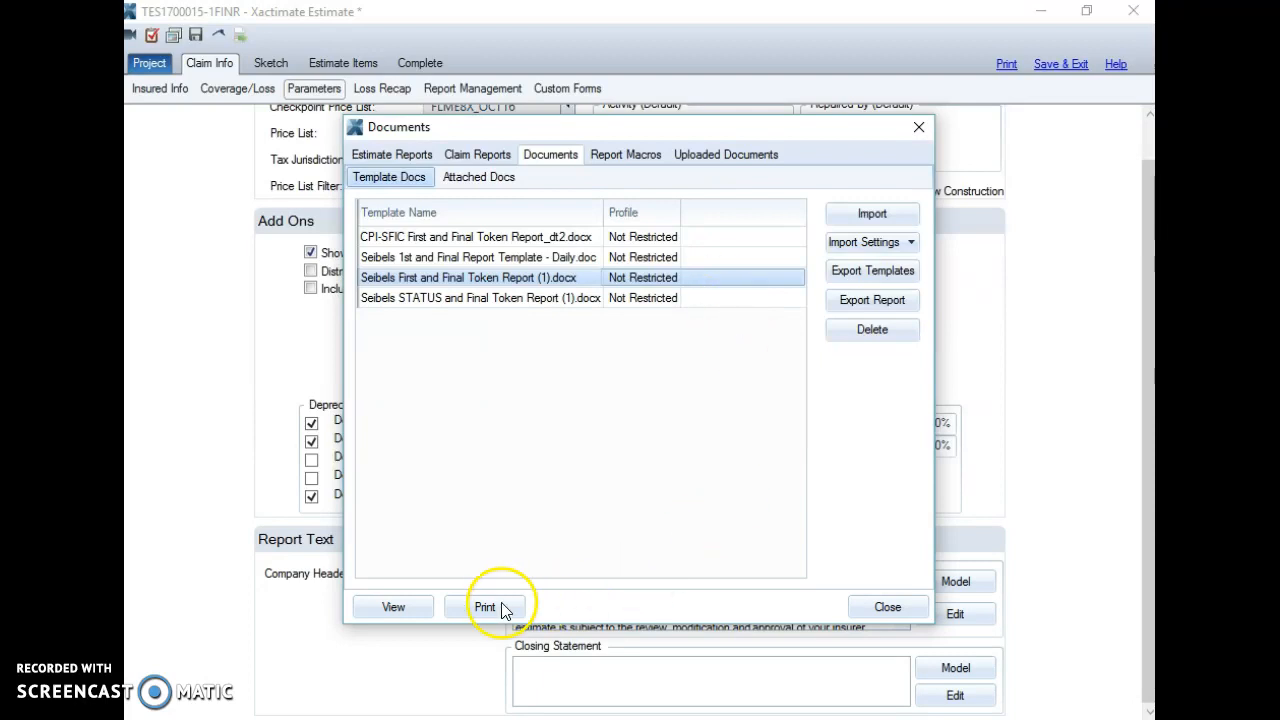
click(403, 608)
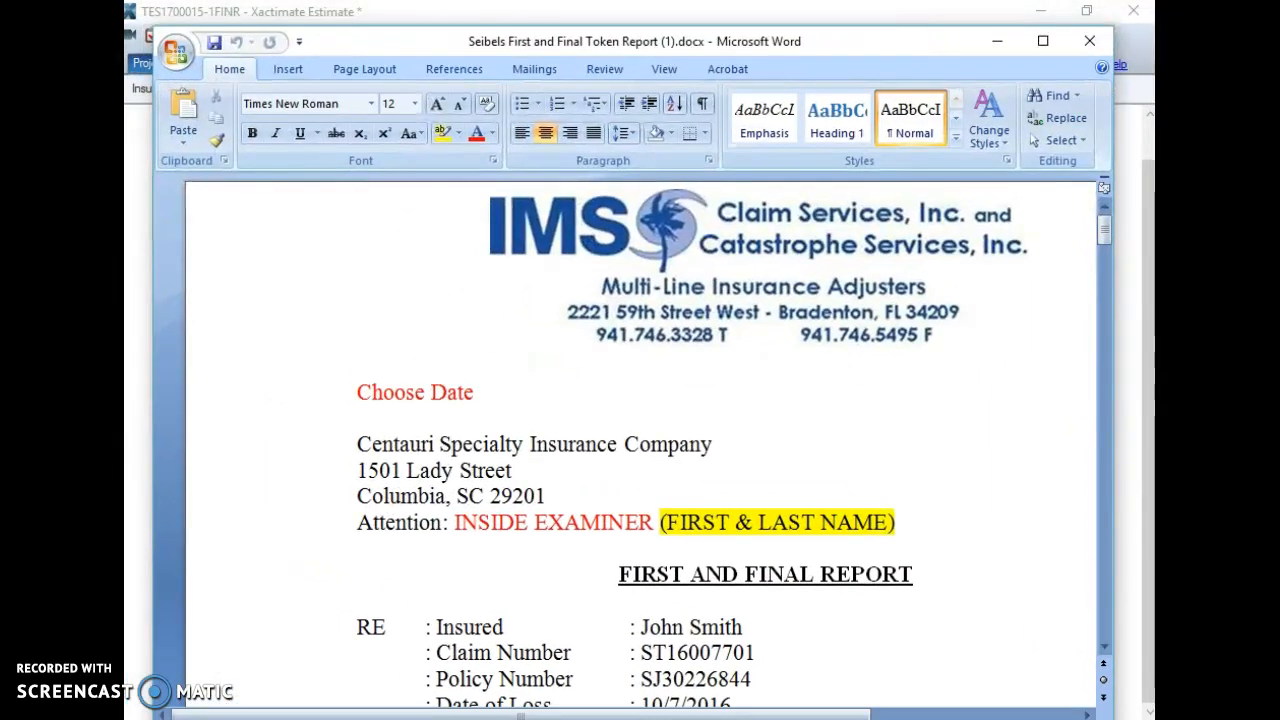
scroll(563, 497, down, 3)
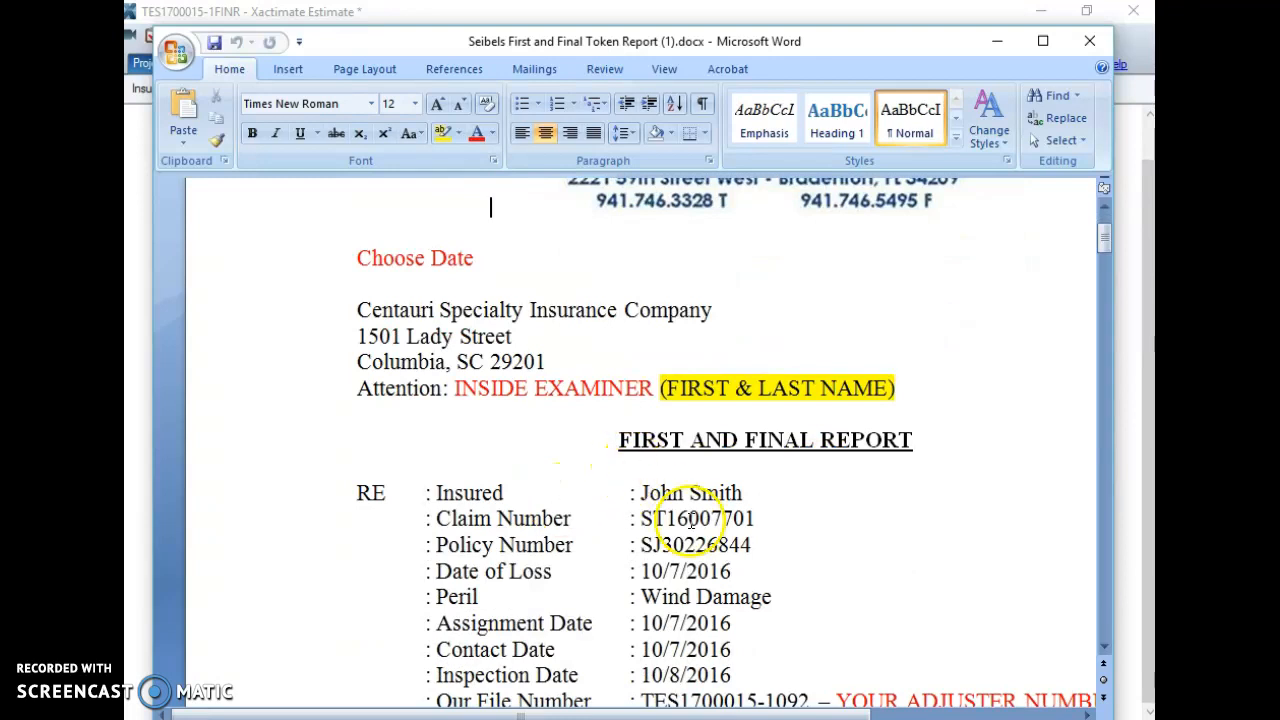
scroll(695, 505, down, 1)
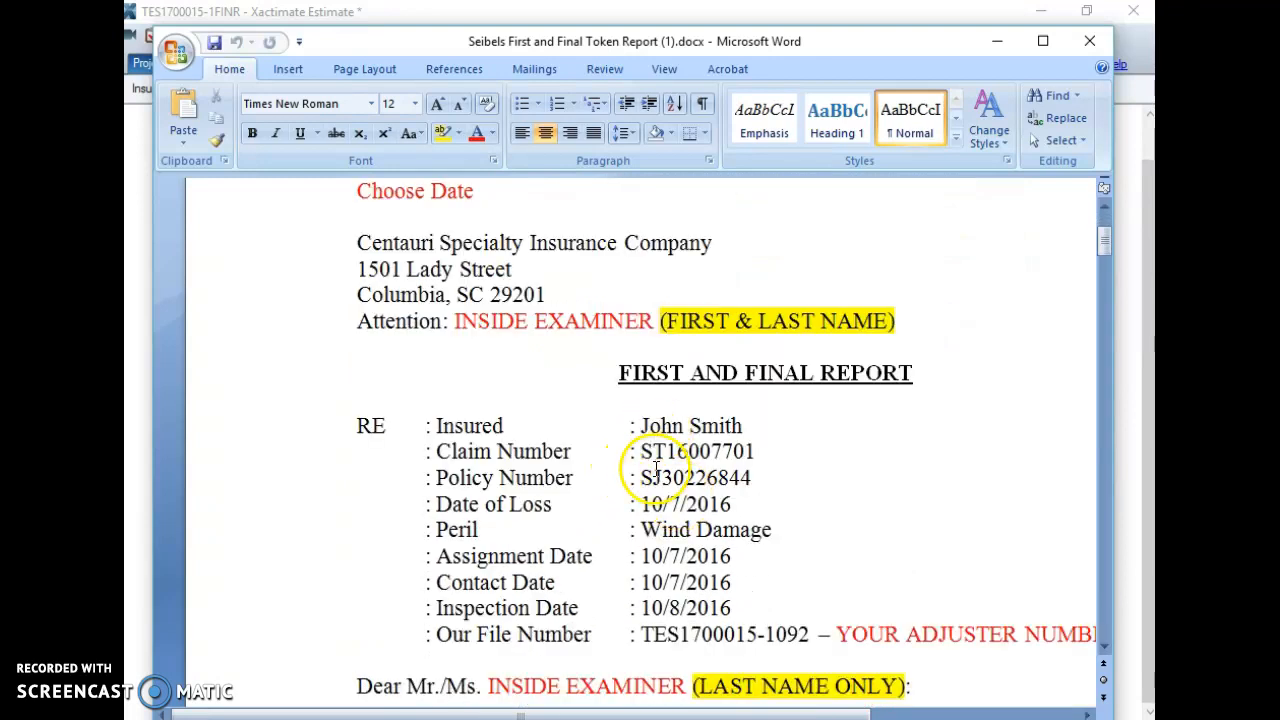
scroll(651, 620, down, 2)
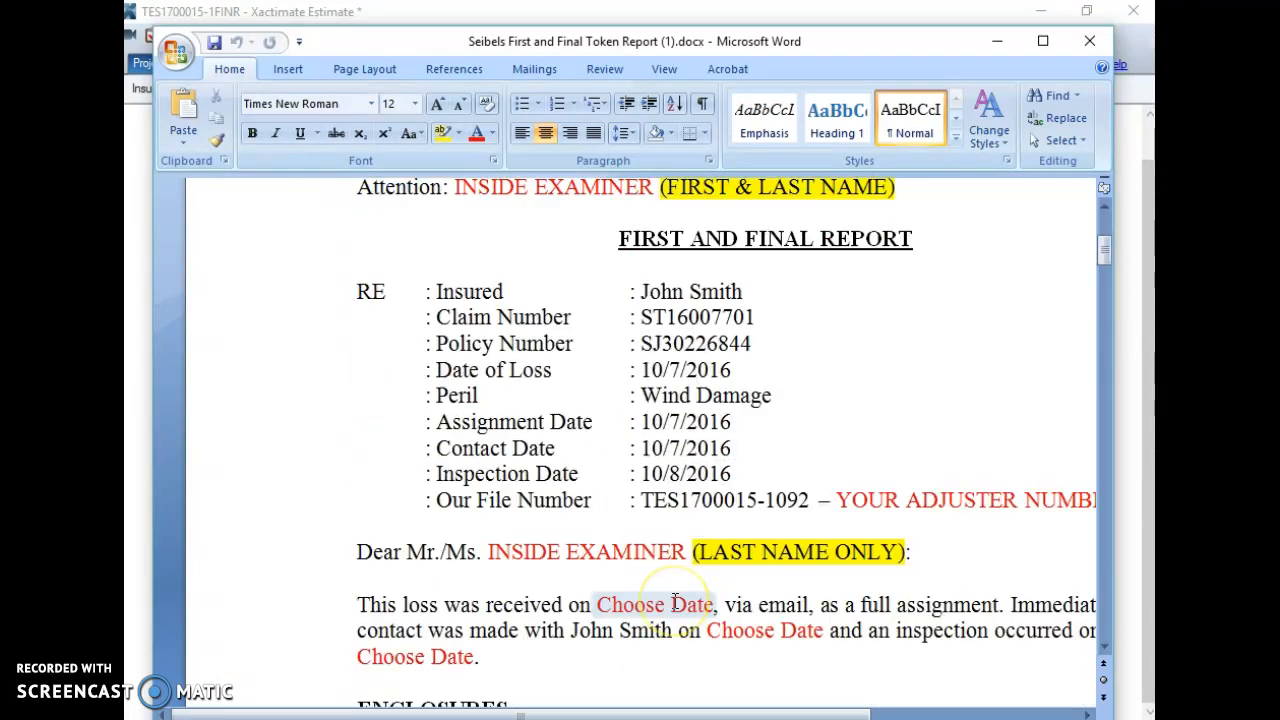
scroll(677, 580, up, 1)
scroll(746, 474, up, 2)
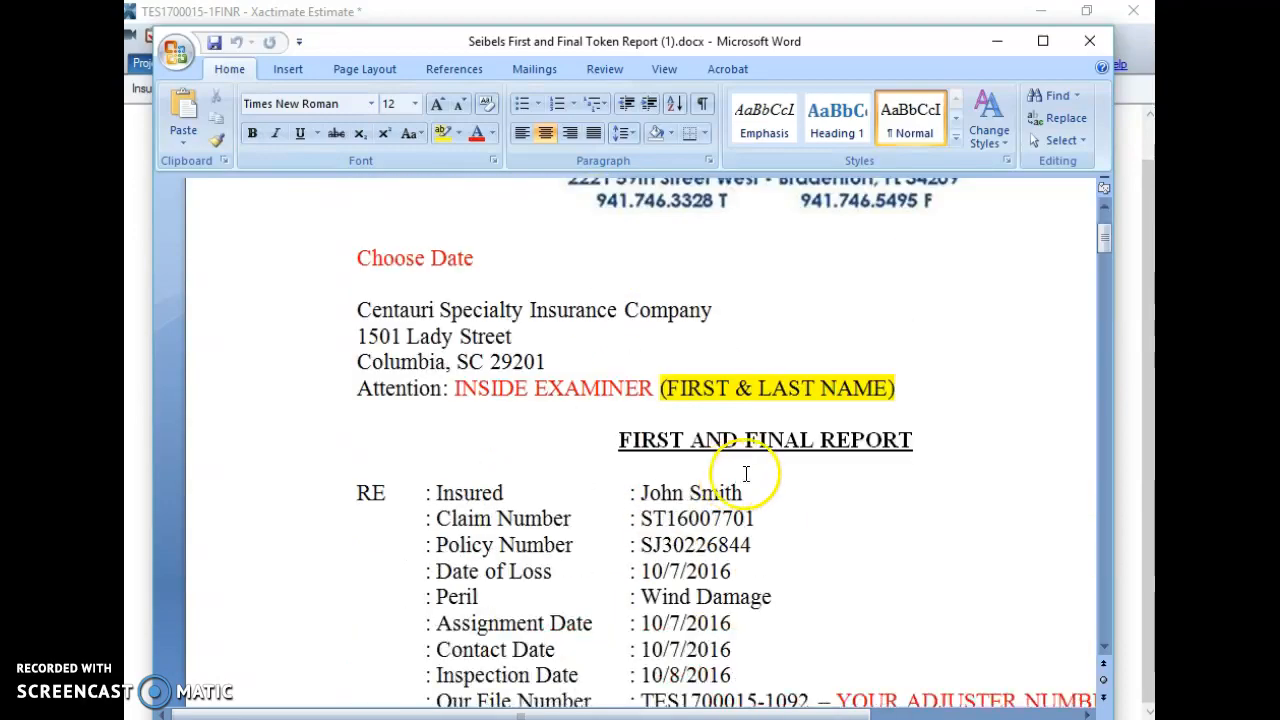
scroll(886, 466, down, 12)
scroll(795, 468, down, 20)
scroll(795, 452, down, 20)
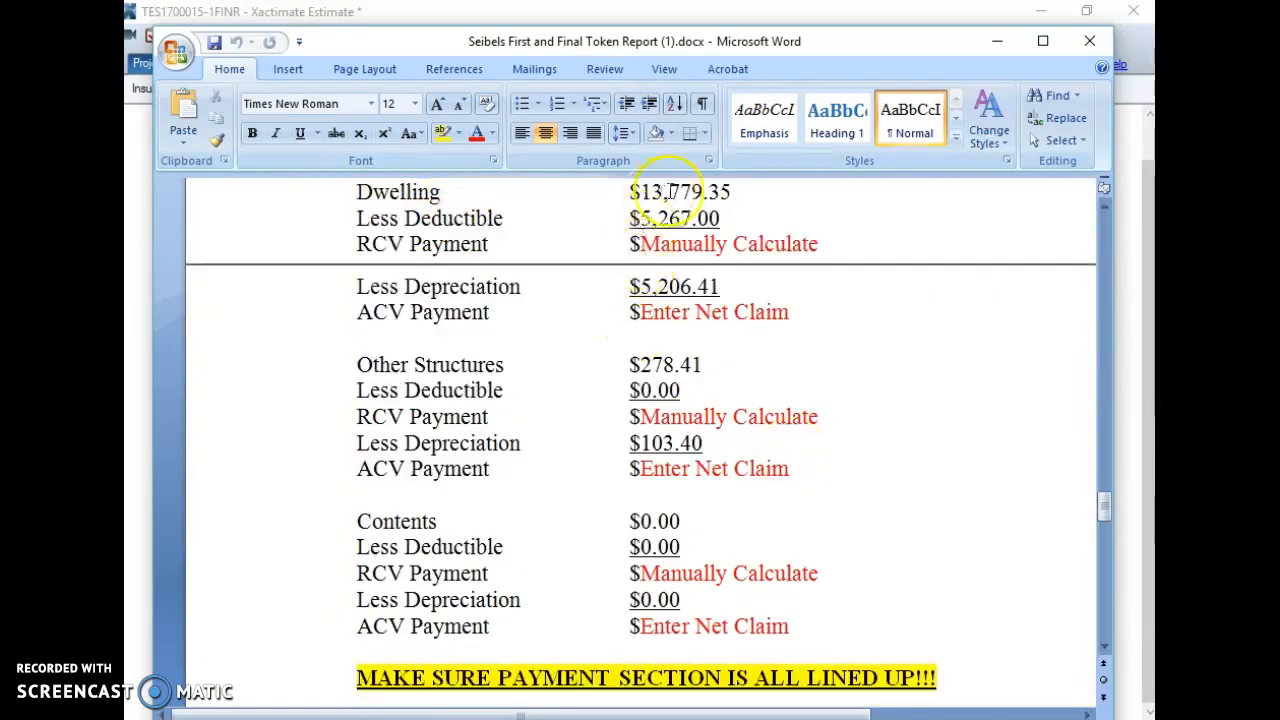
scroll(670, 220, up, 6)
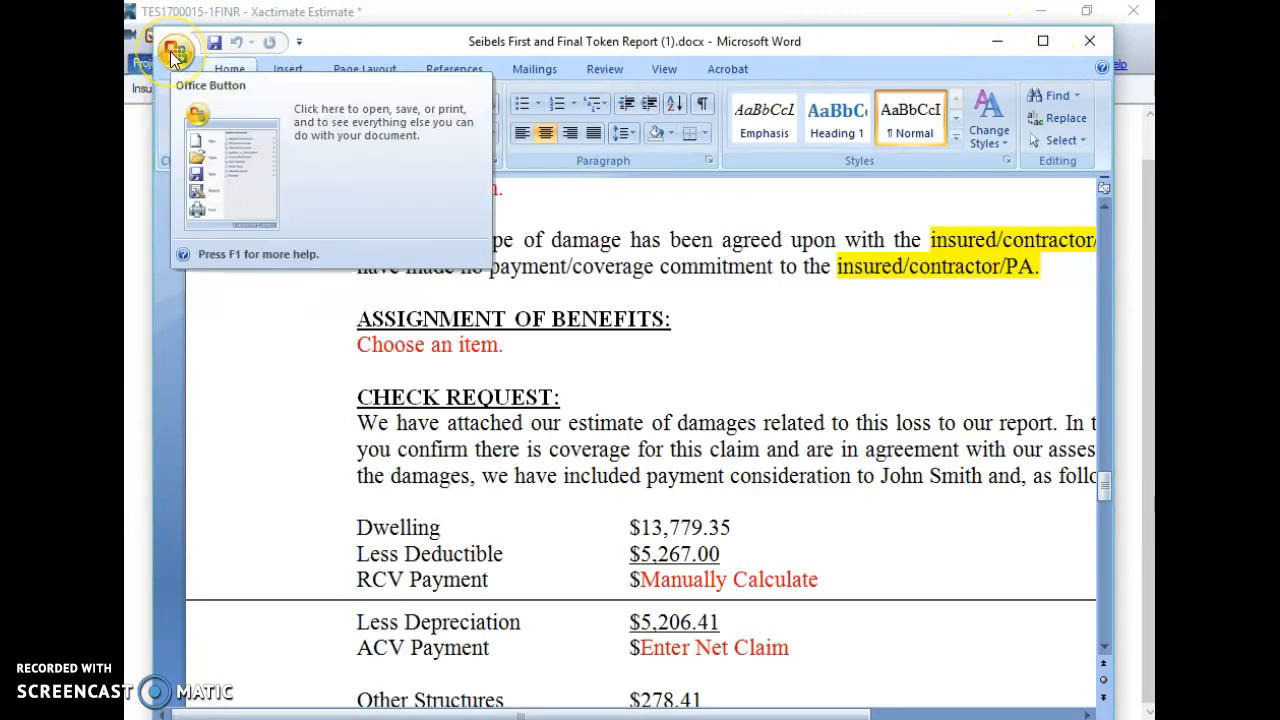
click(172, 54)
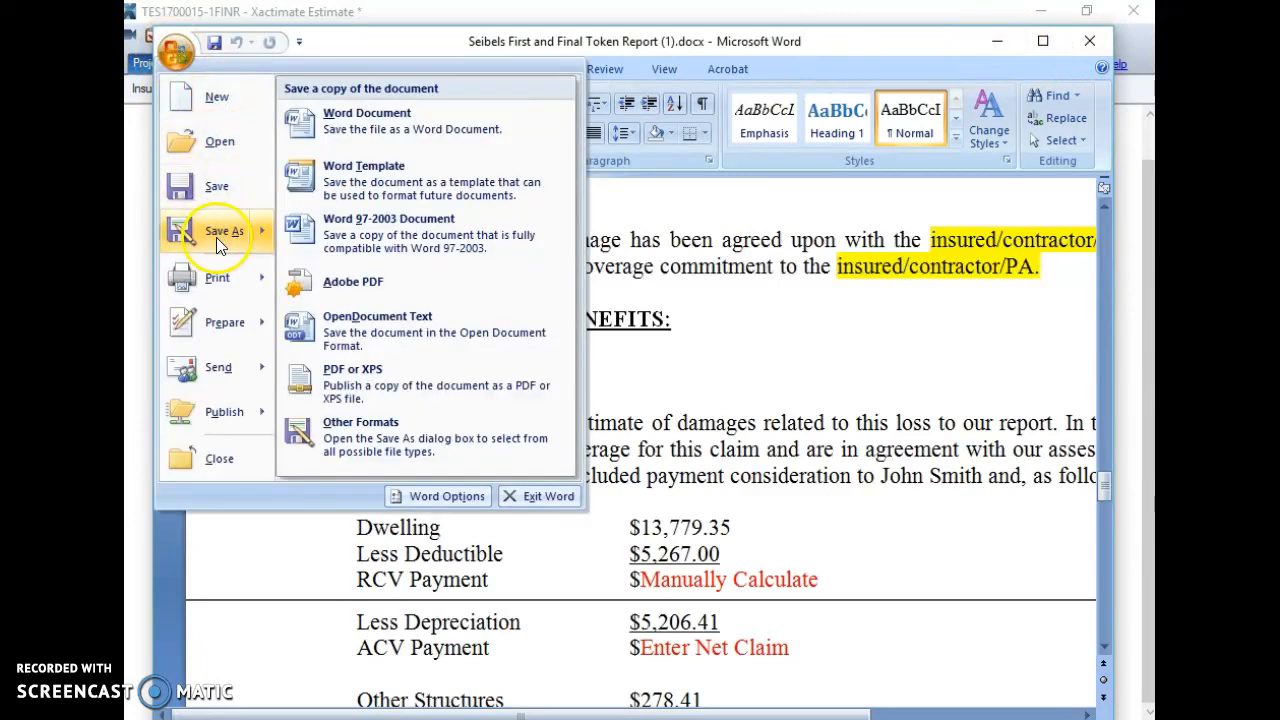
click(216, 237)
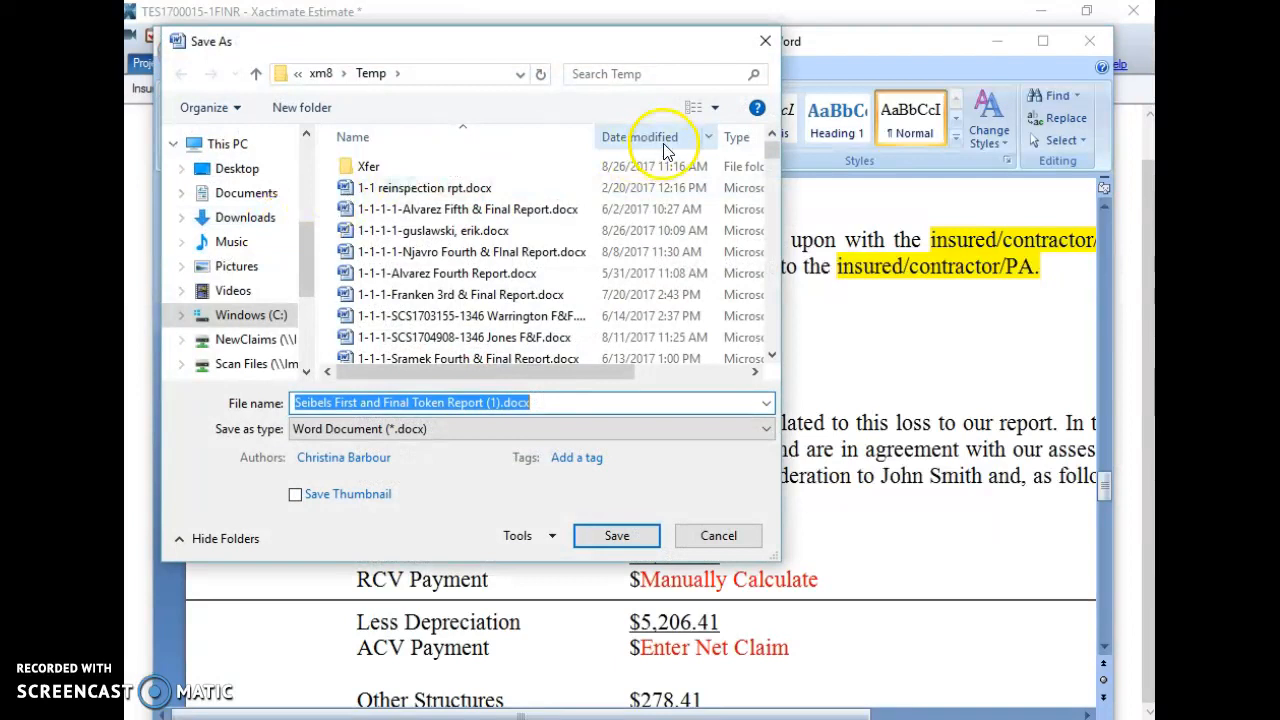
drag(304, 260, 315, 196)
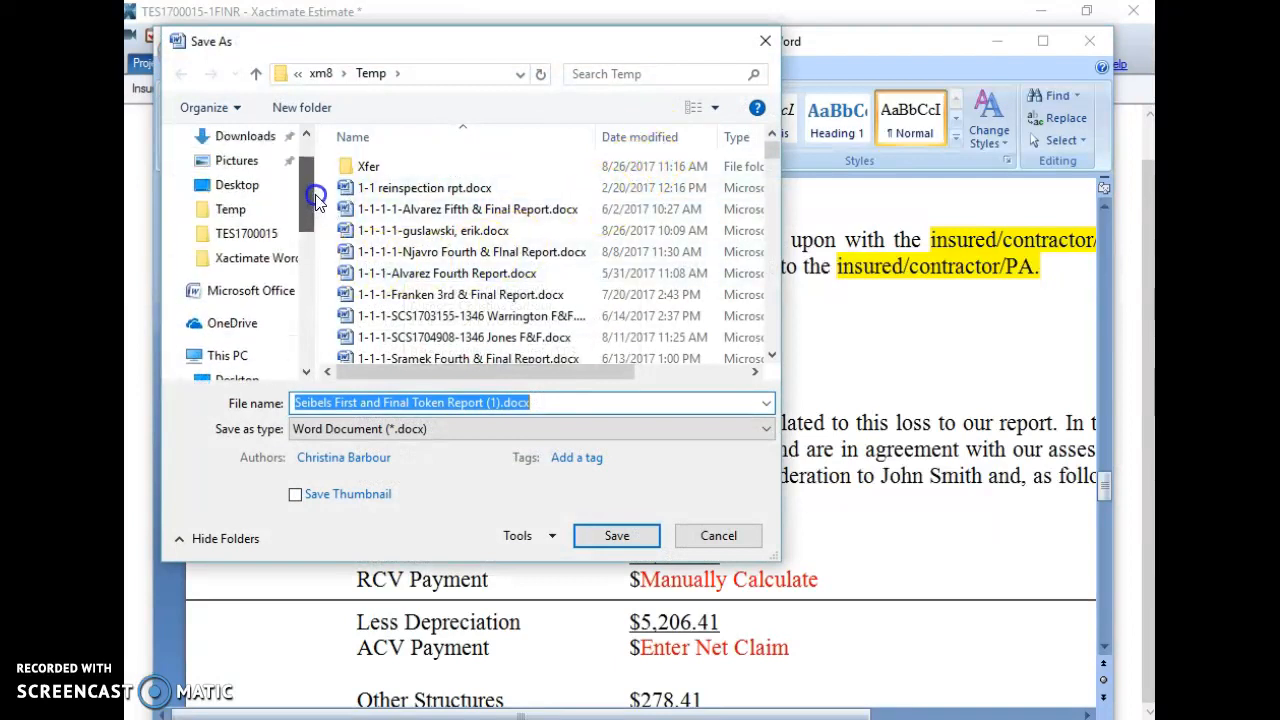
click(252, 192)
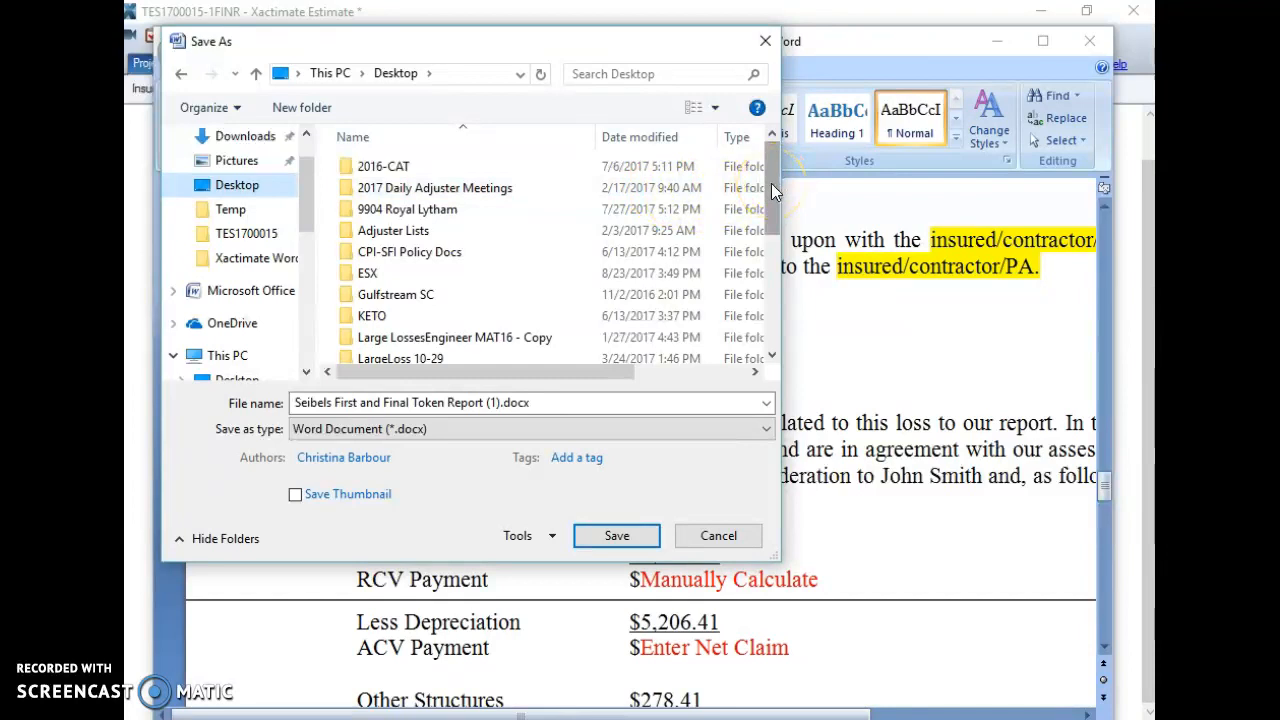
drag(771, 183, 775, 285)
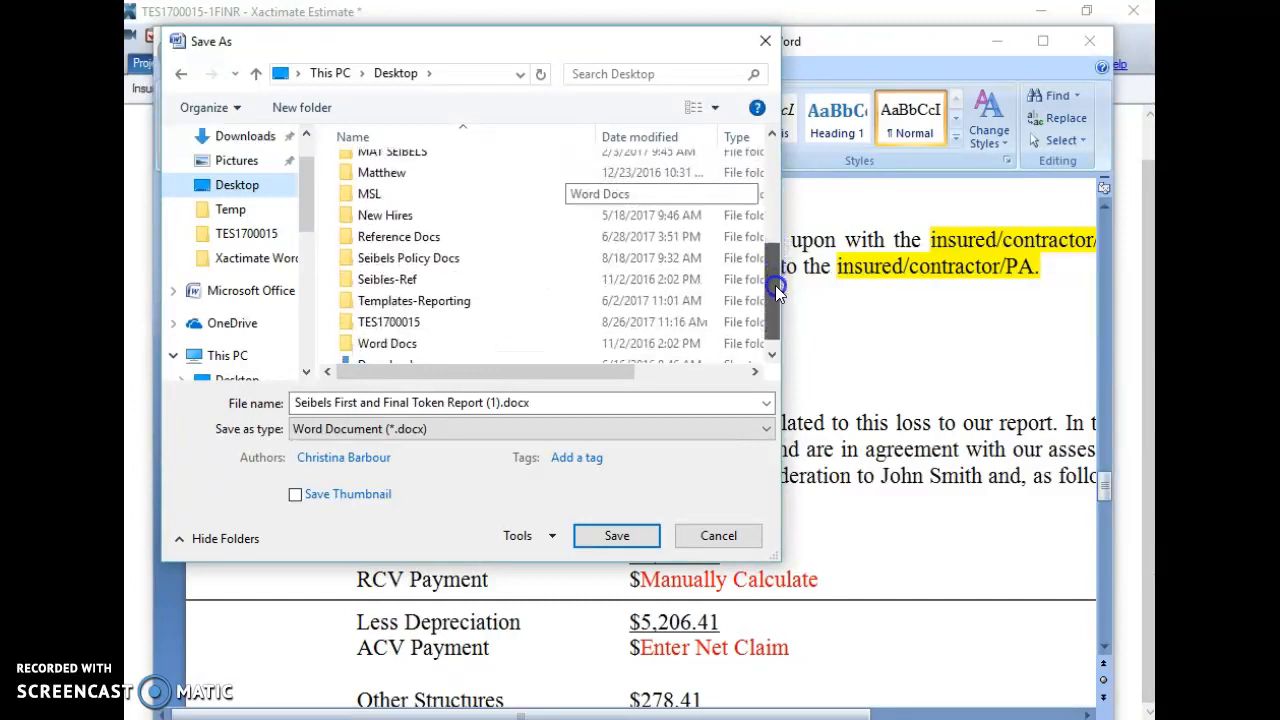
double_click(394, 324)
double_click(586, 398)
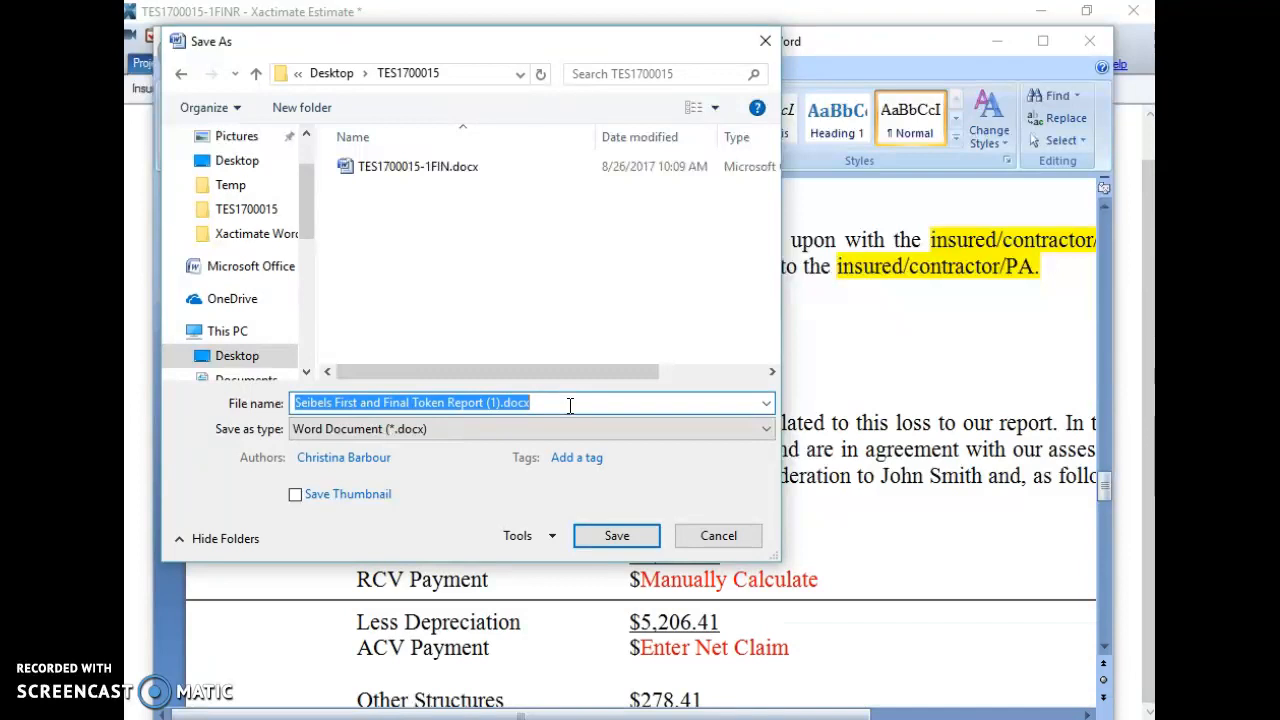
text(TES)
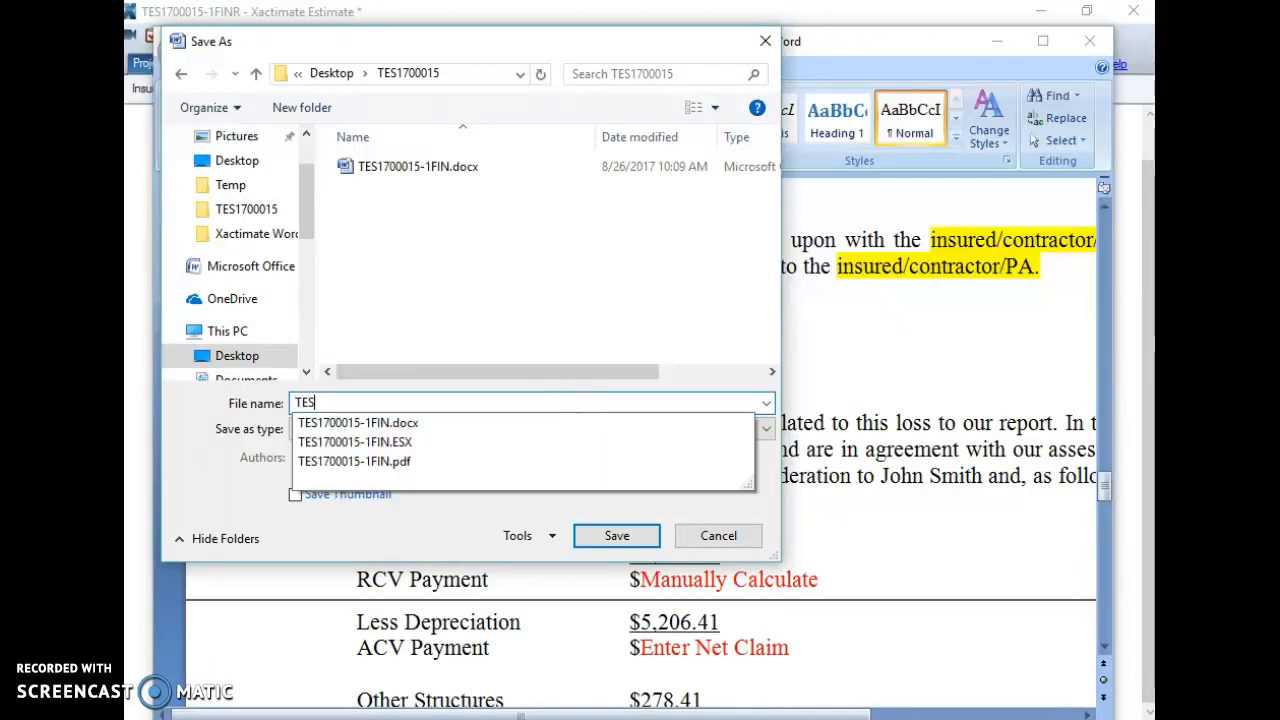
click(440, 422)
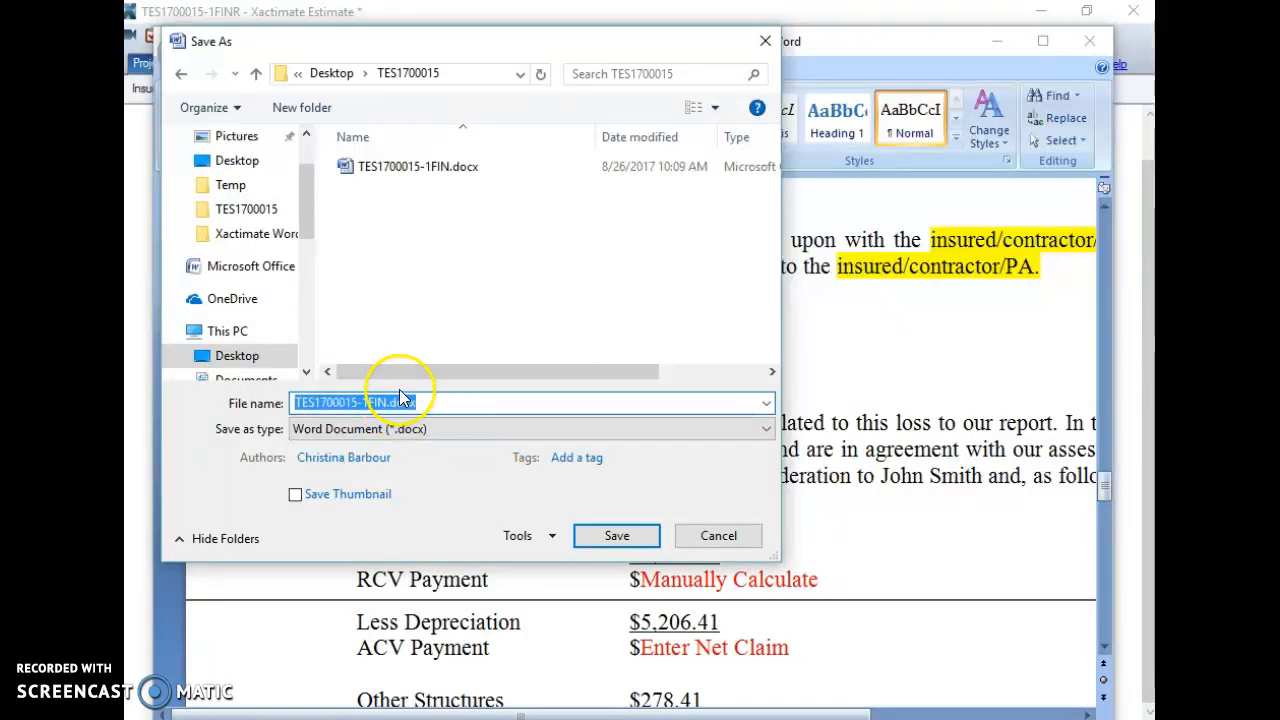
click(383, 402)
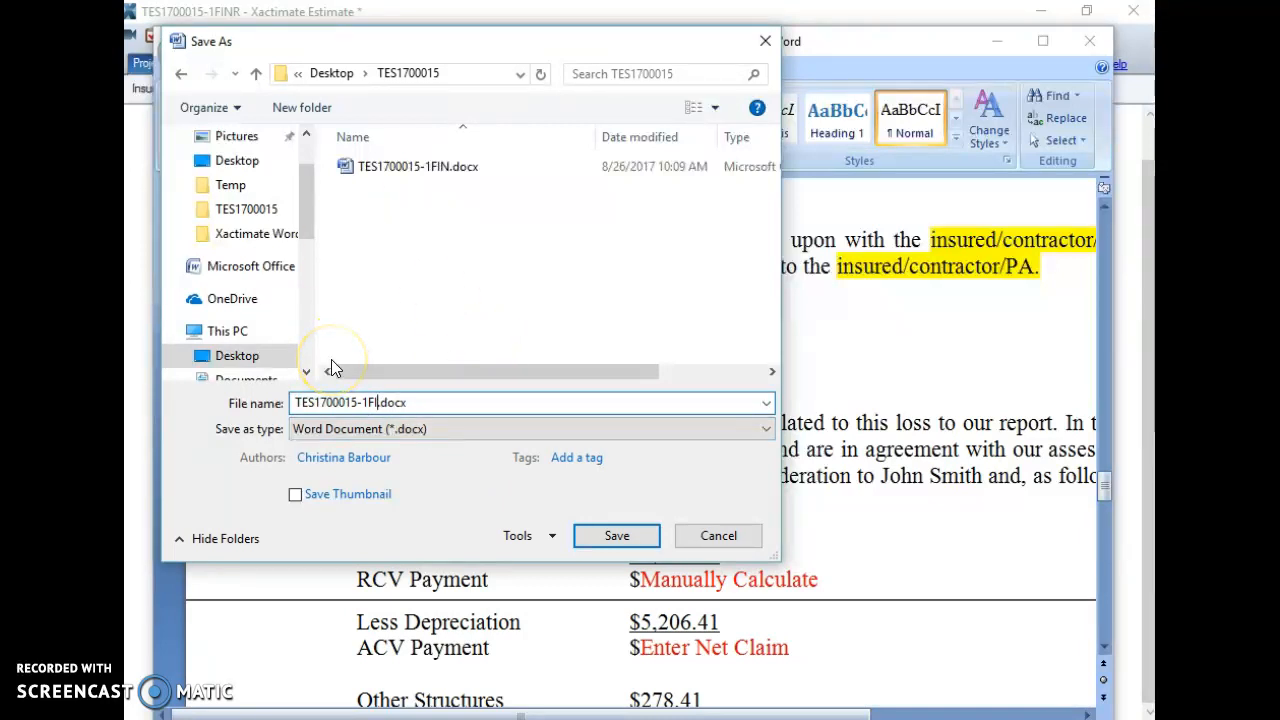
text(M)
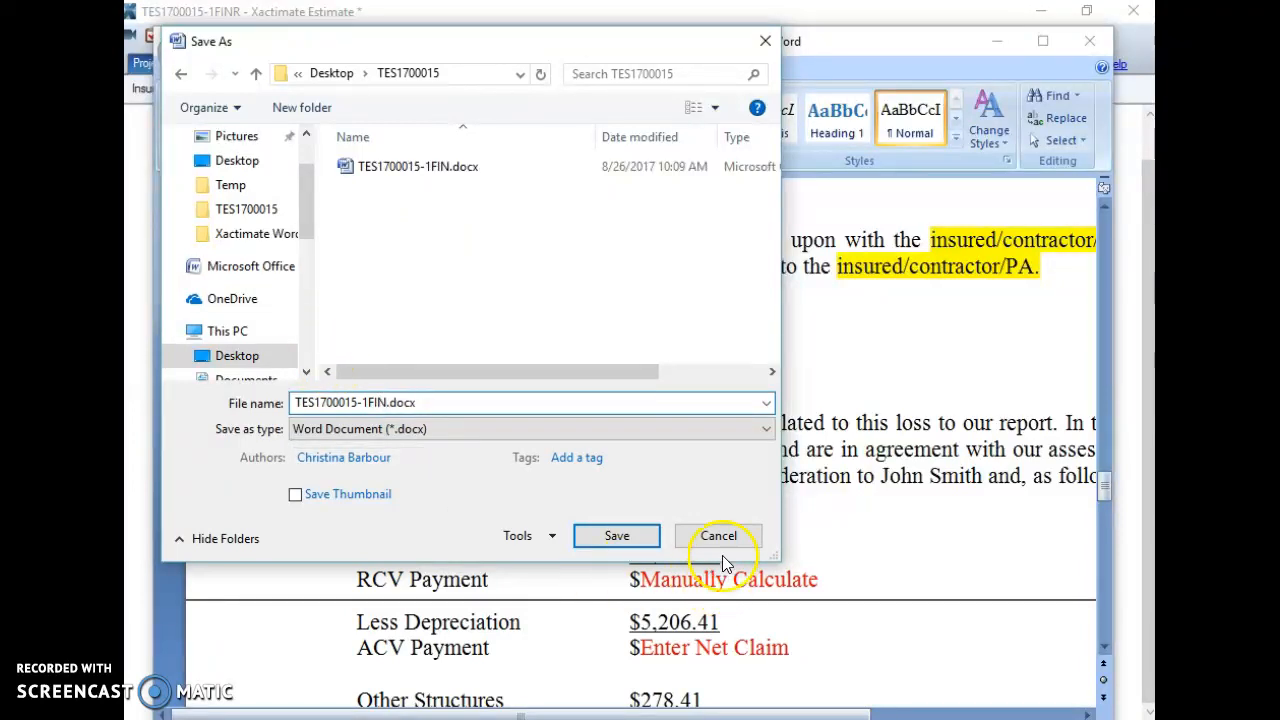
click(616, 535)
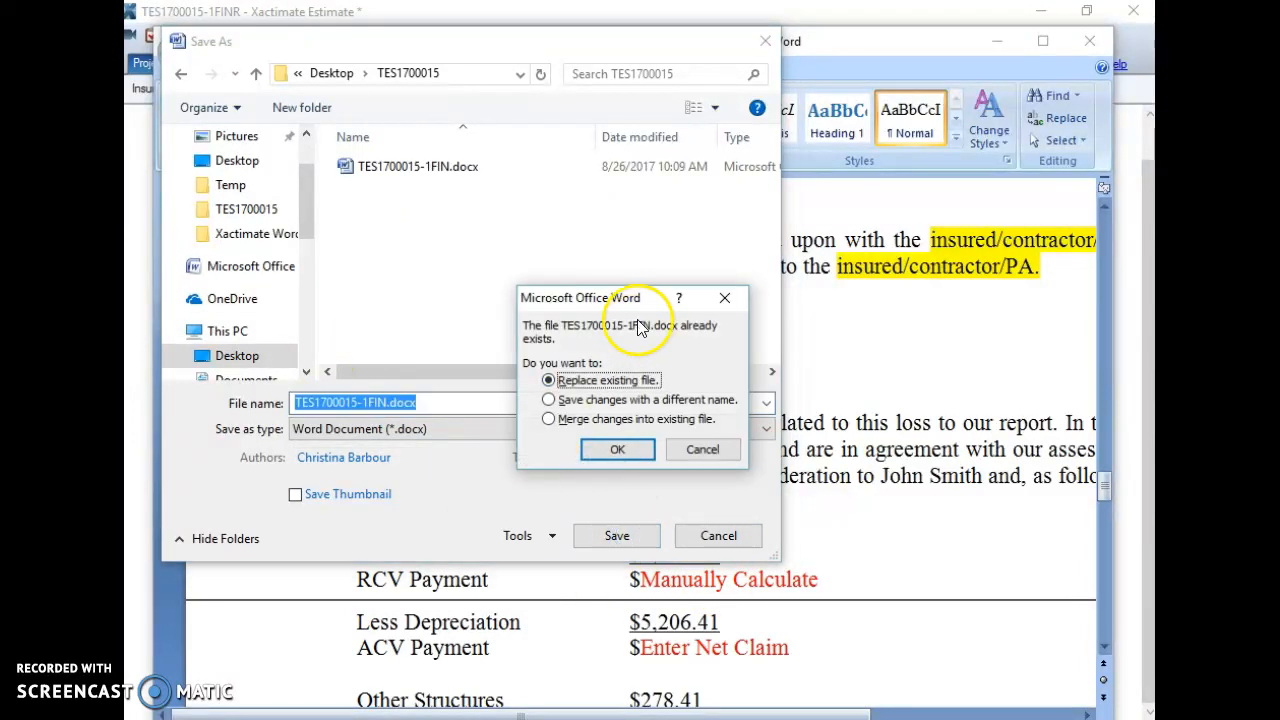
click(612, 449)
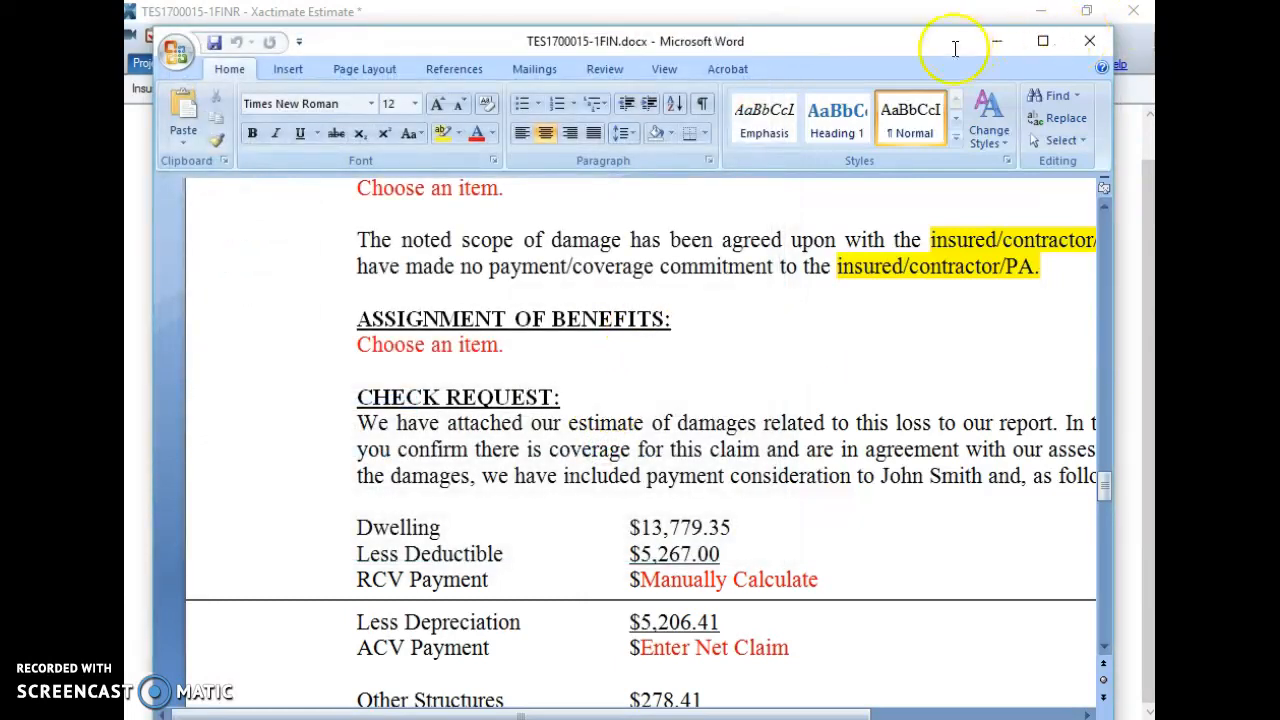
click(1106, 46)
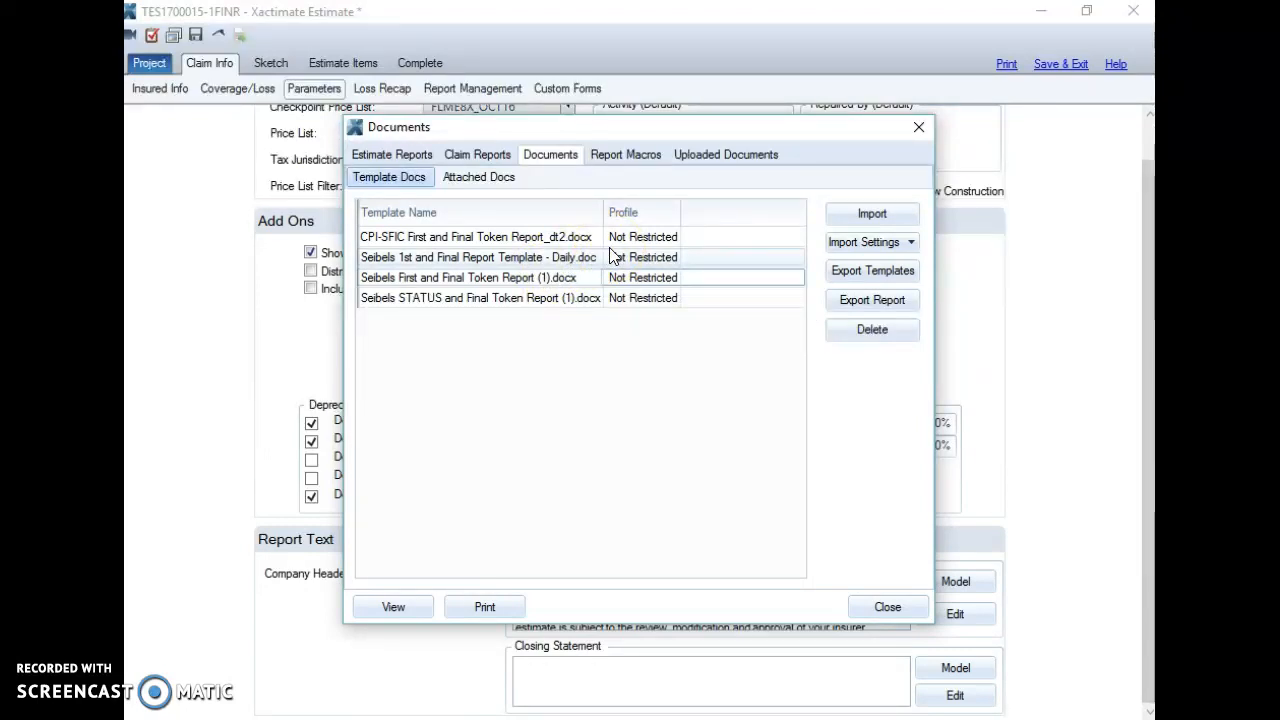
click(637, 214)
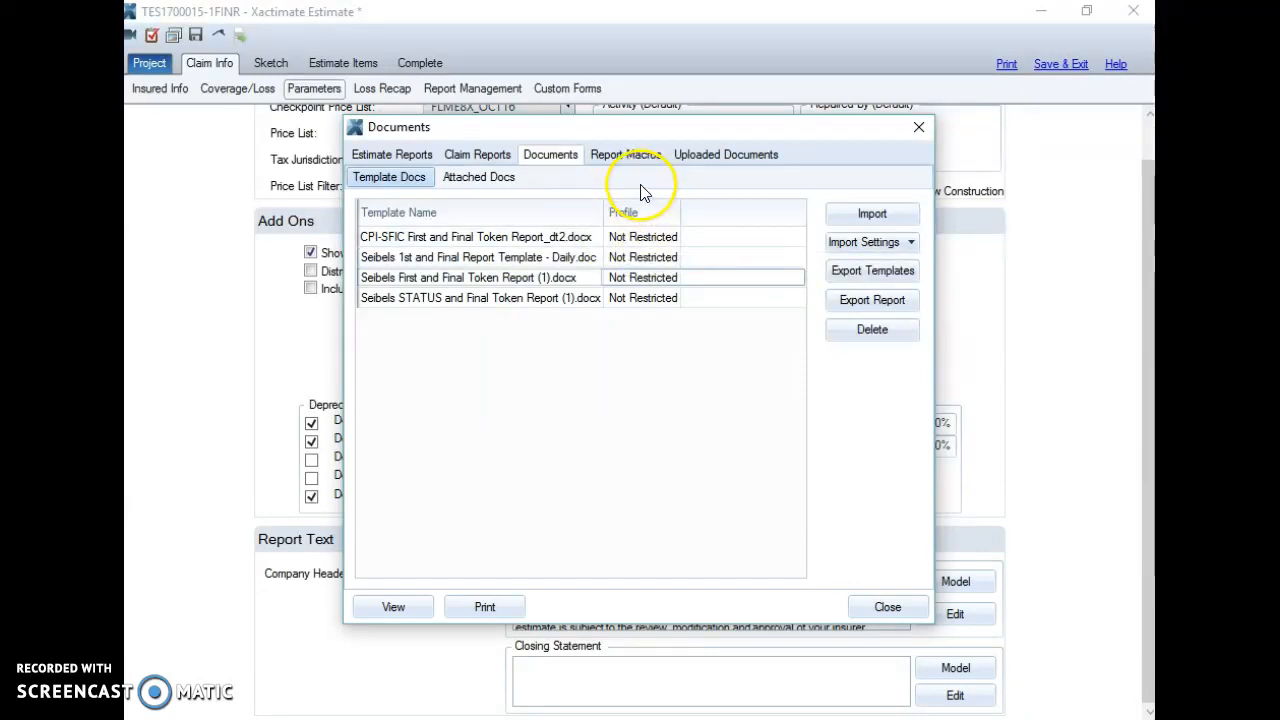
click(487, 181)
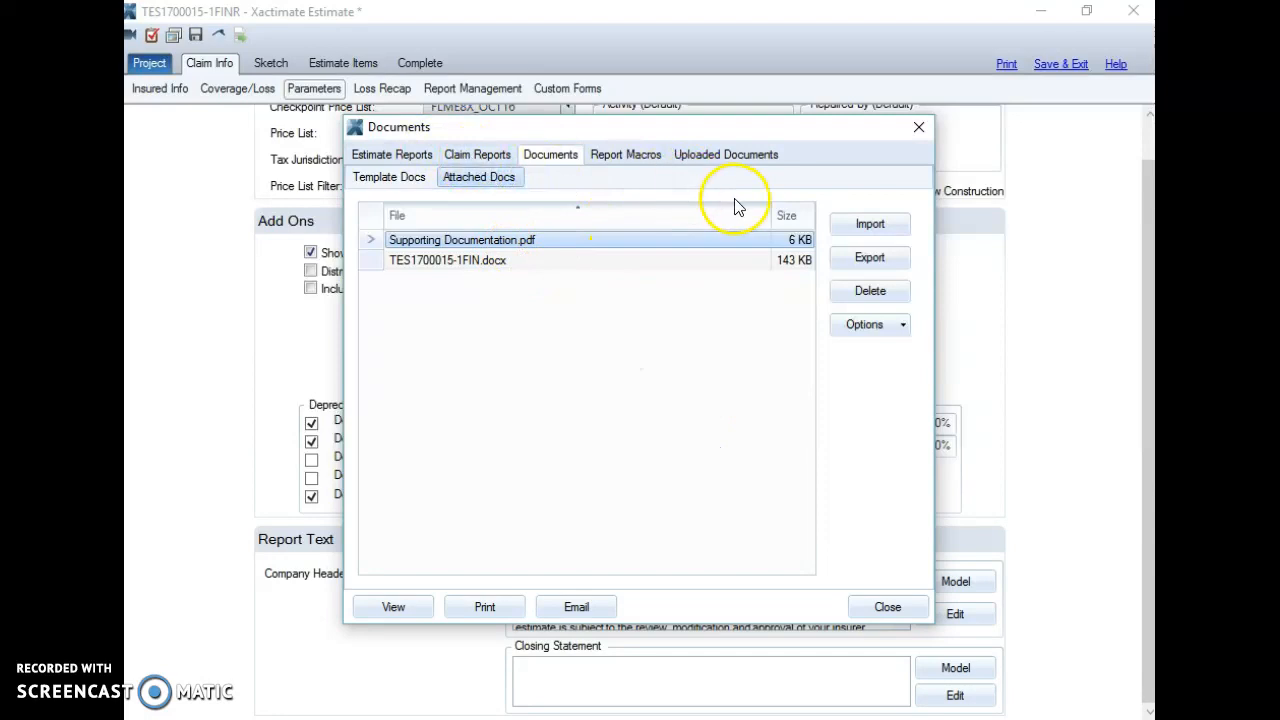
click(918, 127)
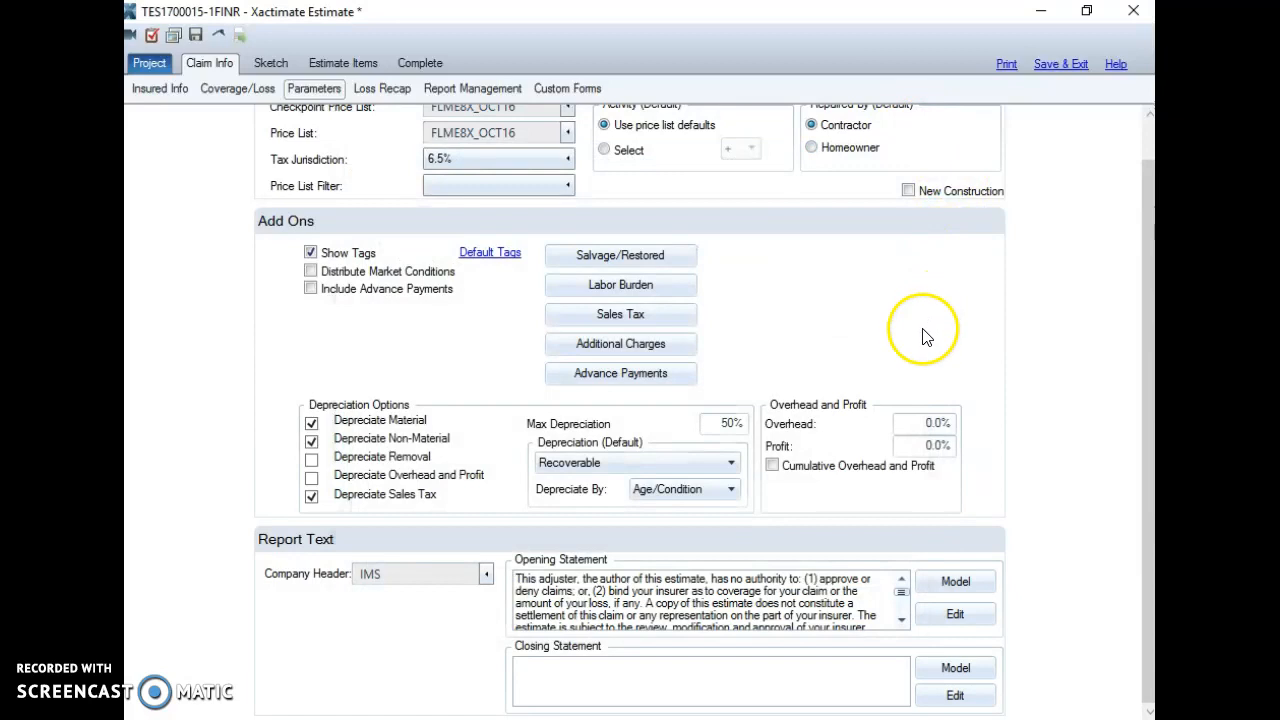